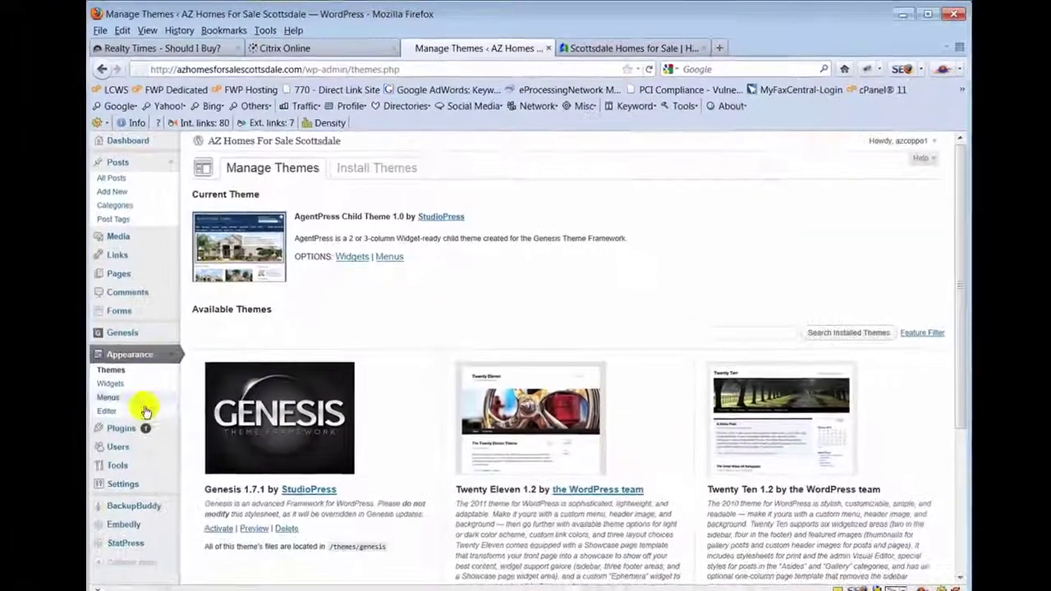
Go to Appearance > Widgets for the AZ Homes For Sale Scottsdale site.
left_click(35, 508)
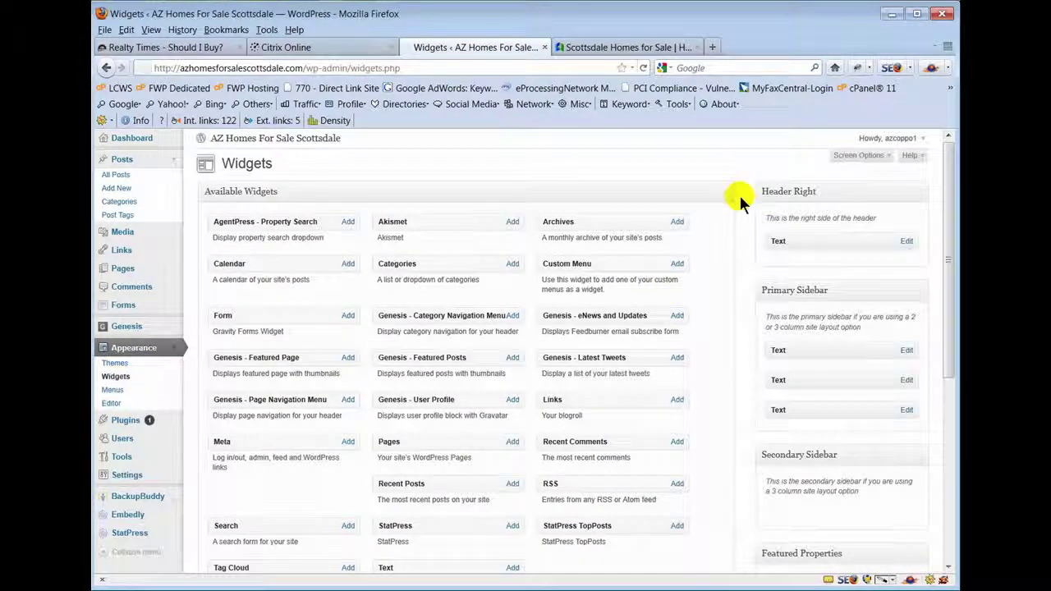
Scroll the Widgets page and compare its sidebar areas with the live Scottsdale Homes homepage.
scroll(745, 171, "down", 5)
scroll(745, 163, "down", 3)
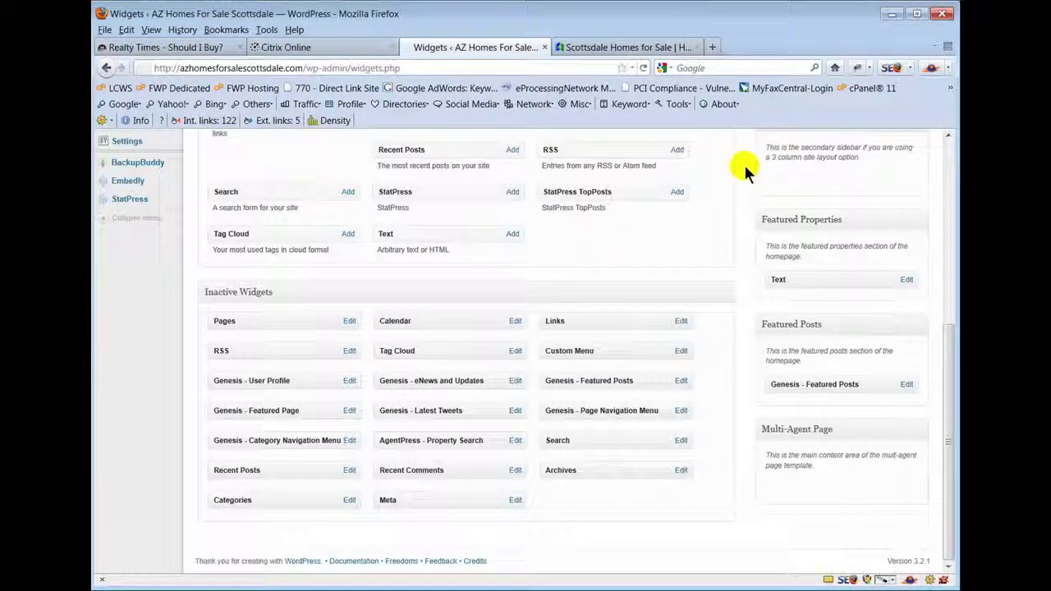
scroll(744, 163, "up", 8)
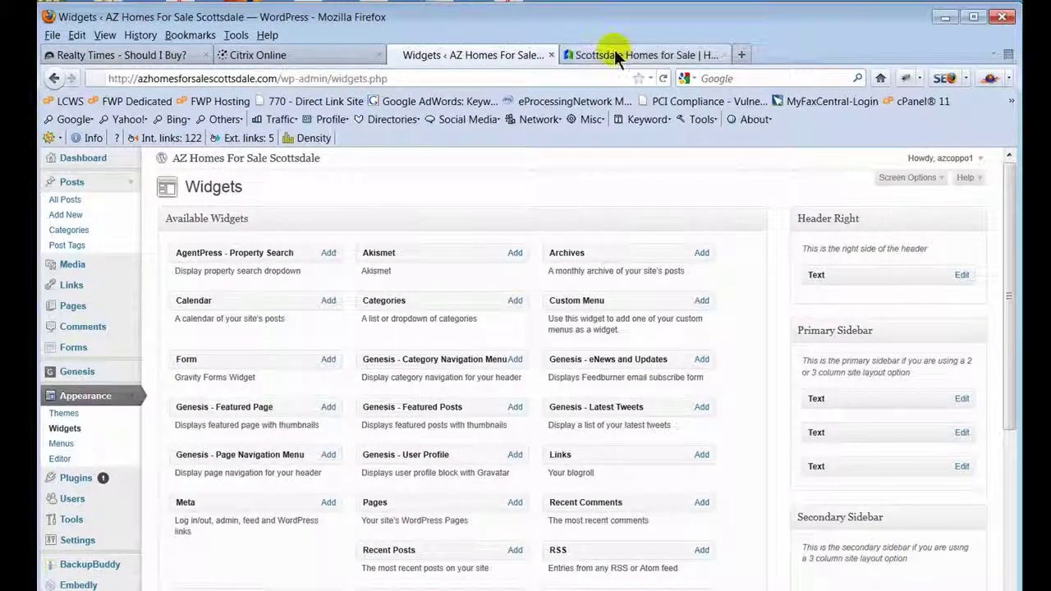
left_click(612, 50)
scroll(924, 283, "down", 6)
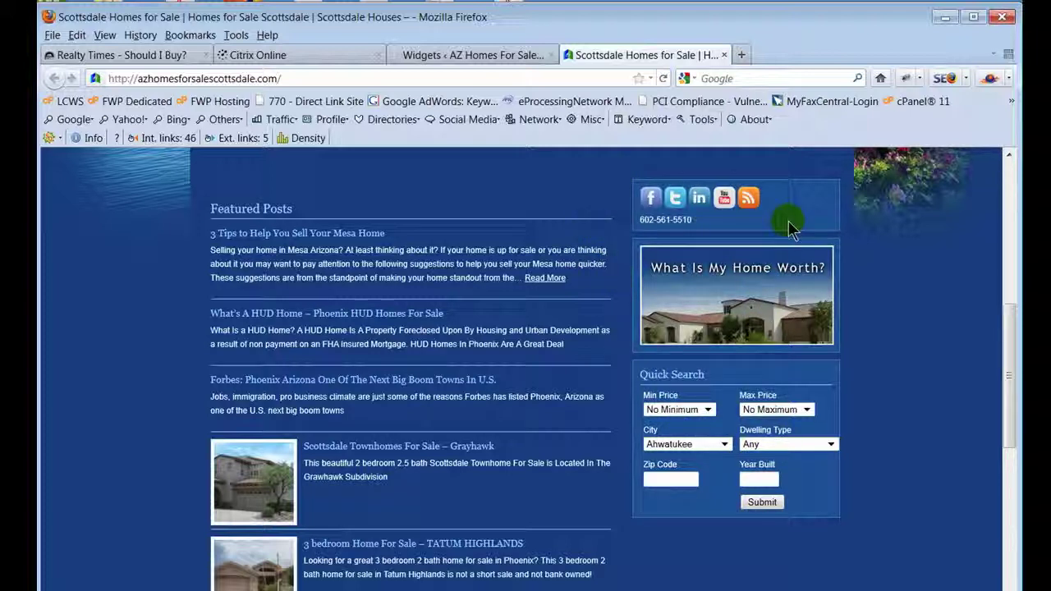
left_click(463, 55)
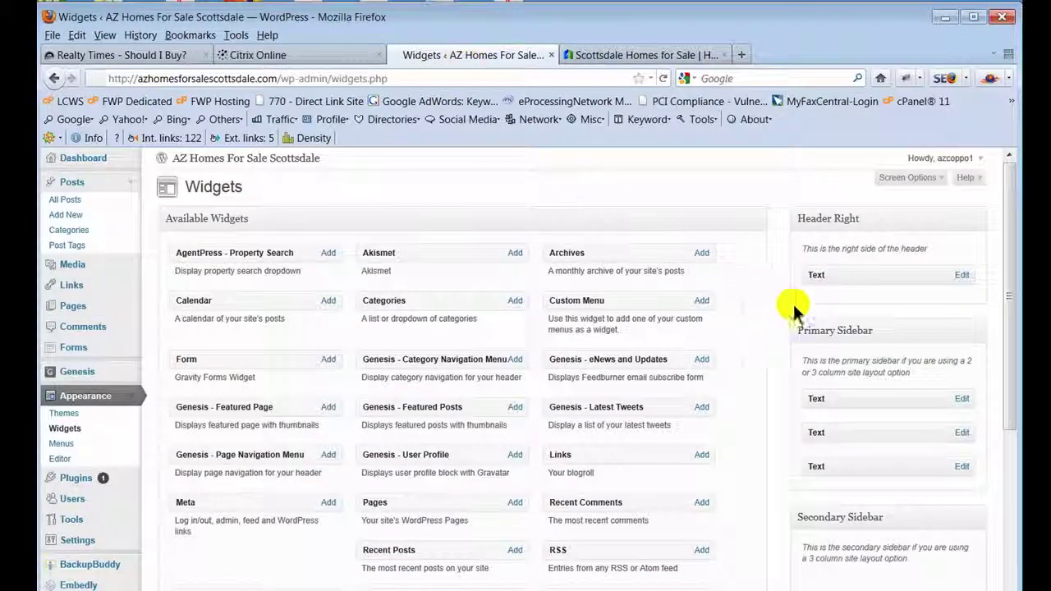
scroll(784, 353, "down", 8)
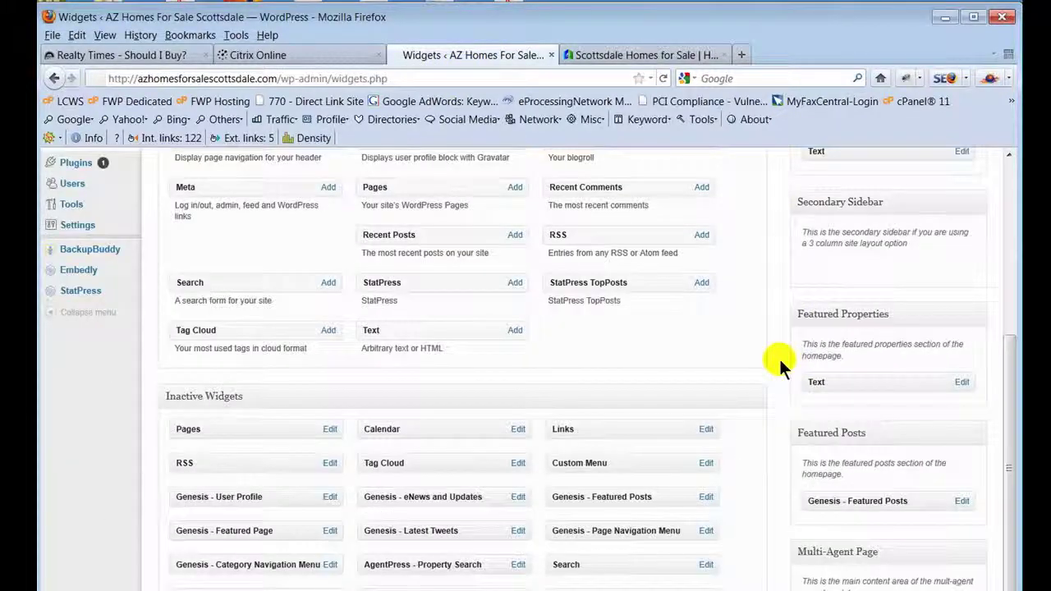
scroll(780, 366, "up", 8)
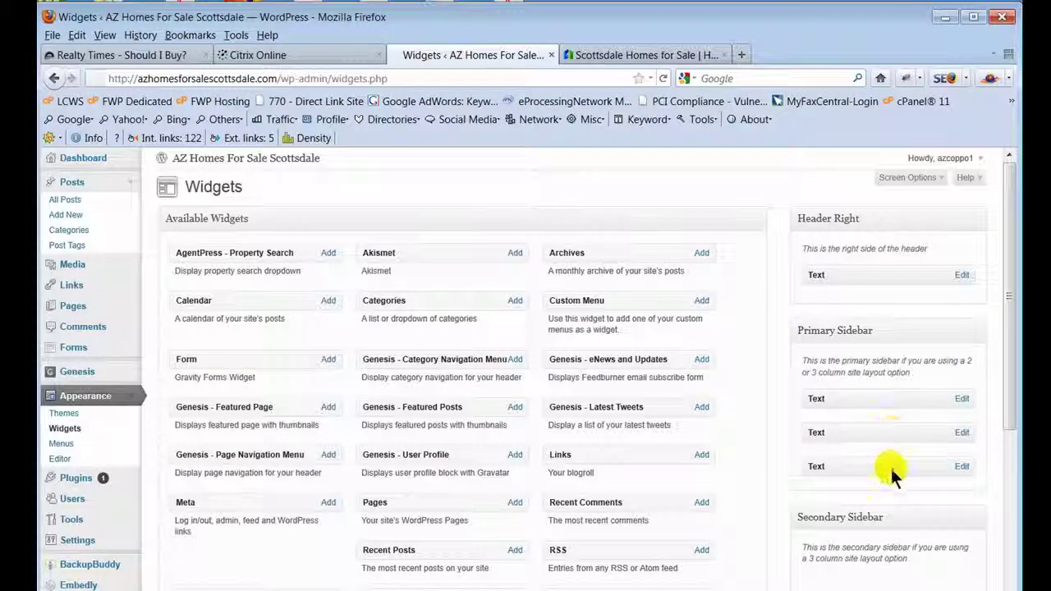
Set the first Primary Sidebar Text widget to position 3 and save it.
left_click(959, 401)
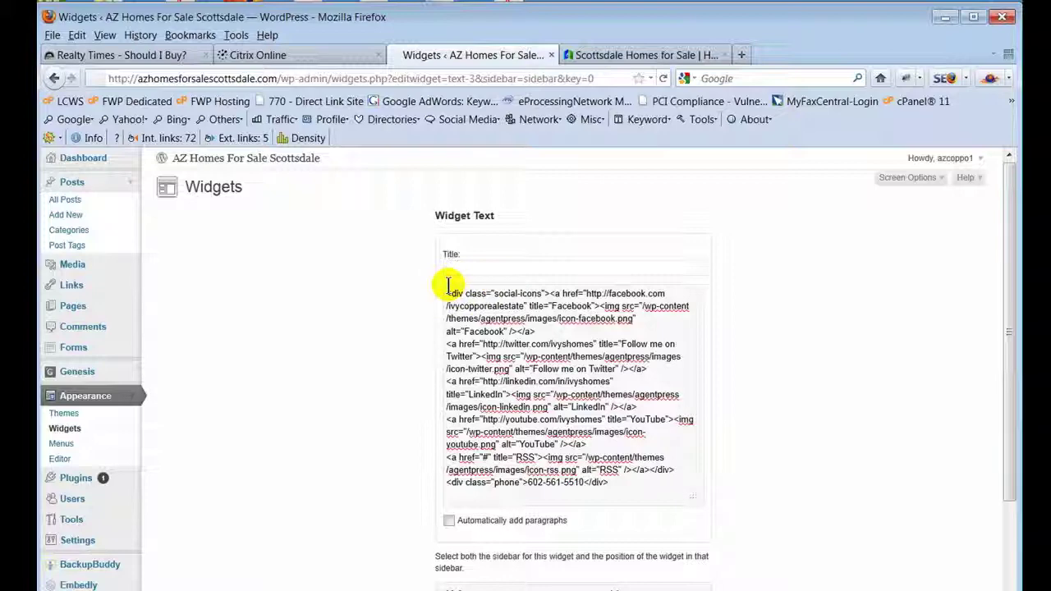
left_click(393, 438)
scroll(393, 439, "down", 4)
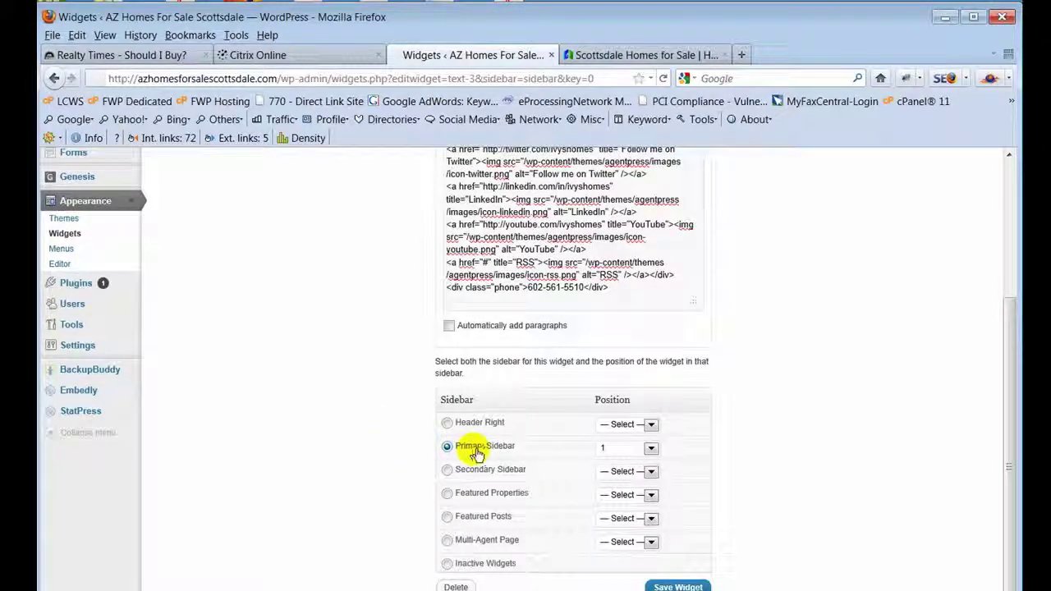
left_click(626, 448)
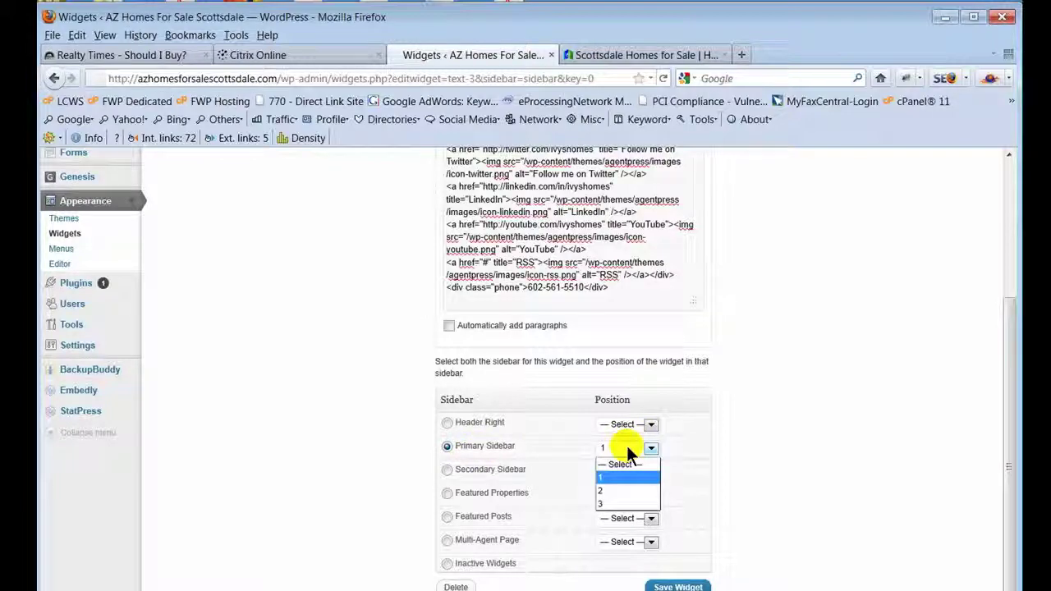
left_click(627, 502)
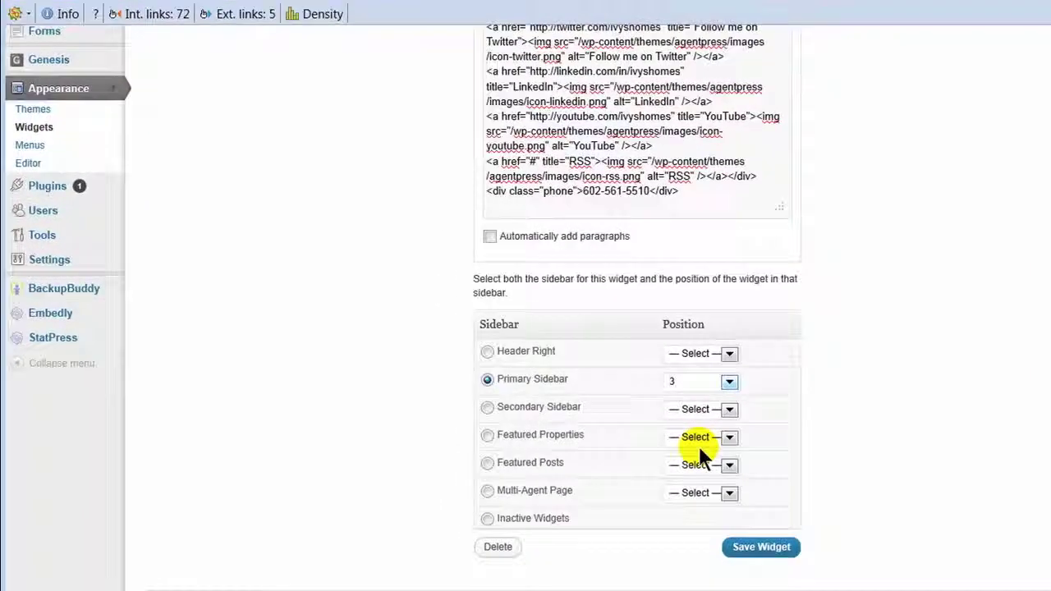
left_click(753, 542)
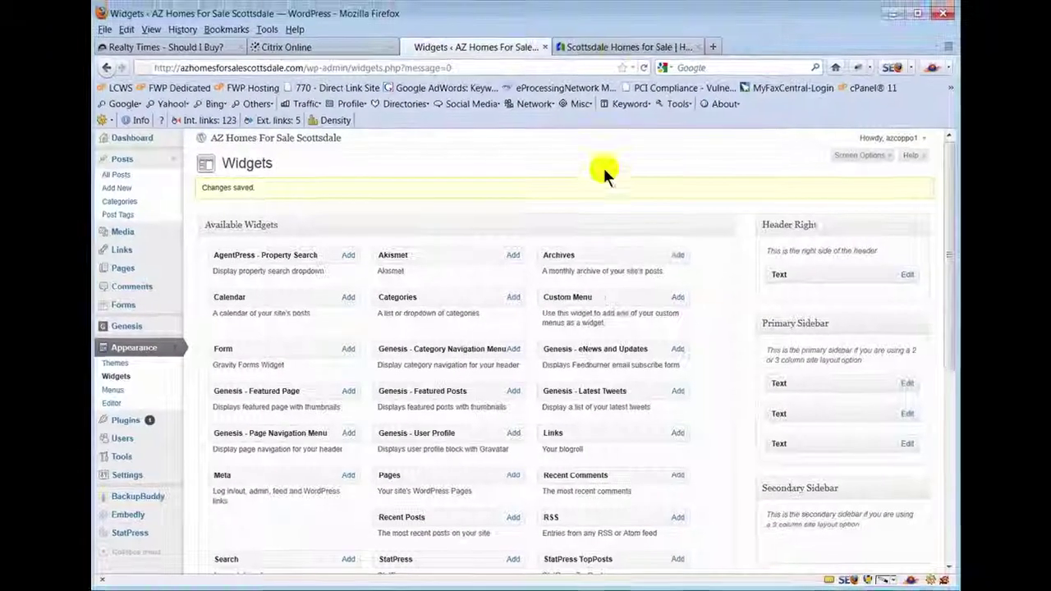
Reload the live homepage to check the social icons now sit below Quick Search.
left_click(629, 48)
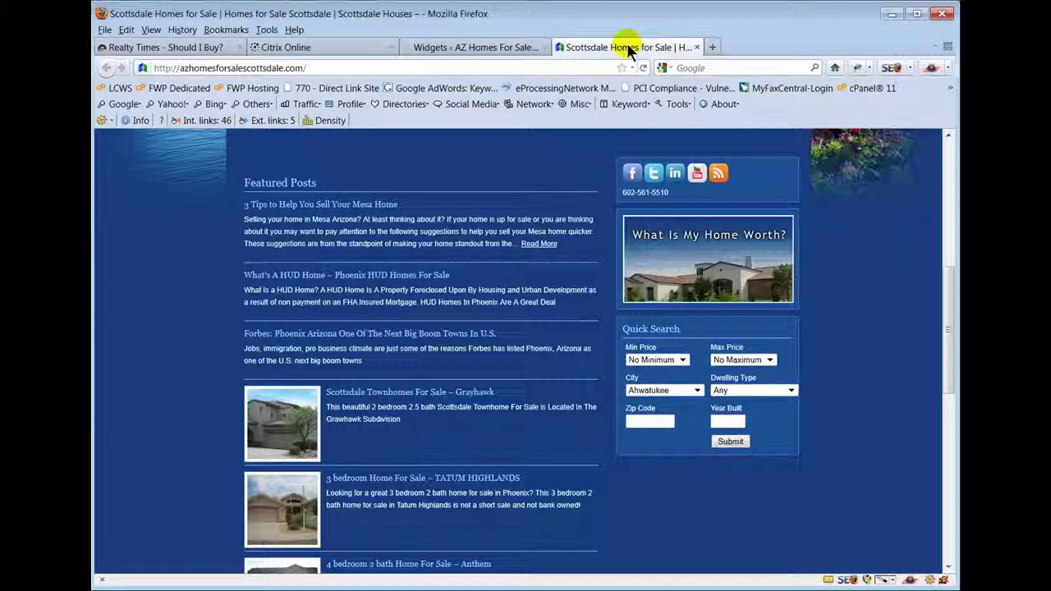
left_click(644, 68)
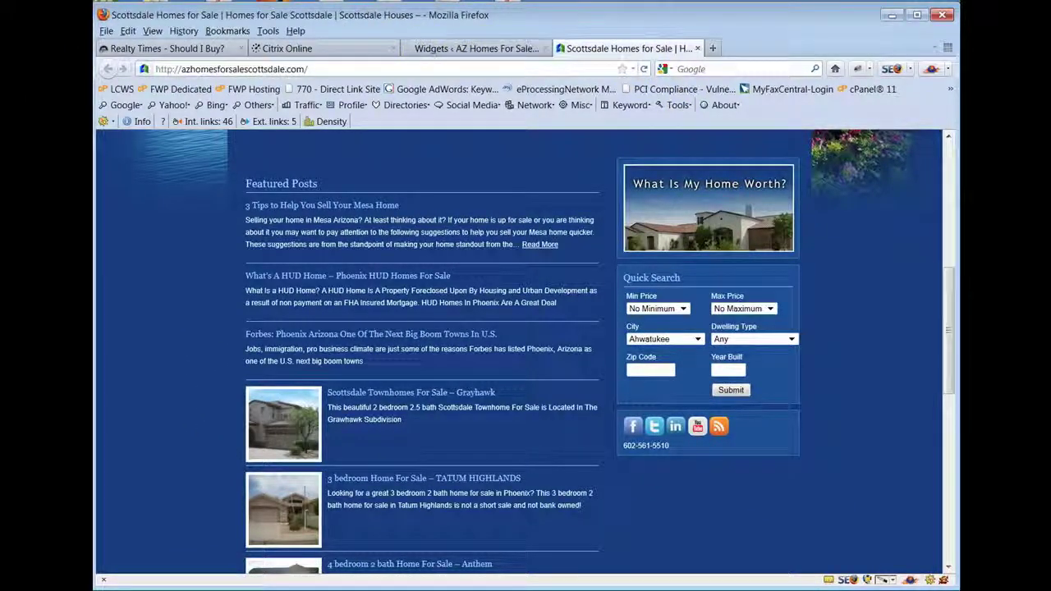
left_click(518, 51)
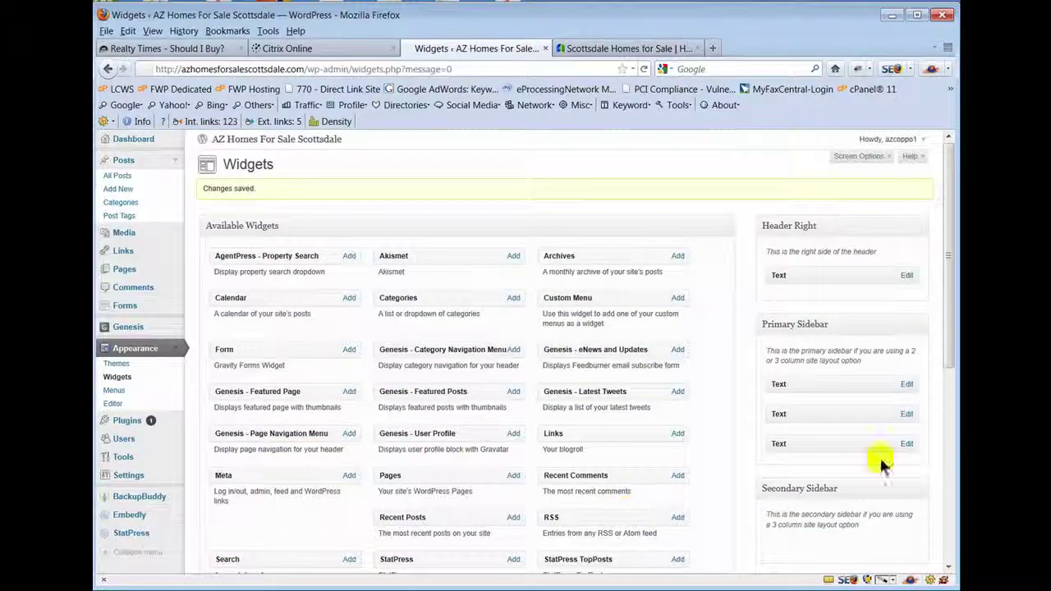
Set the third Primary Sidebar Text widget to position 1 and save it.
left_click(902, 443)
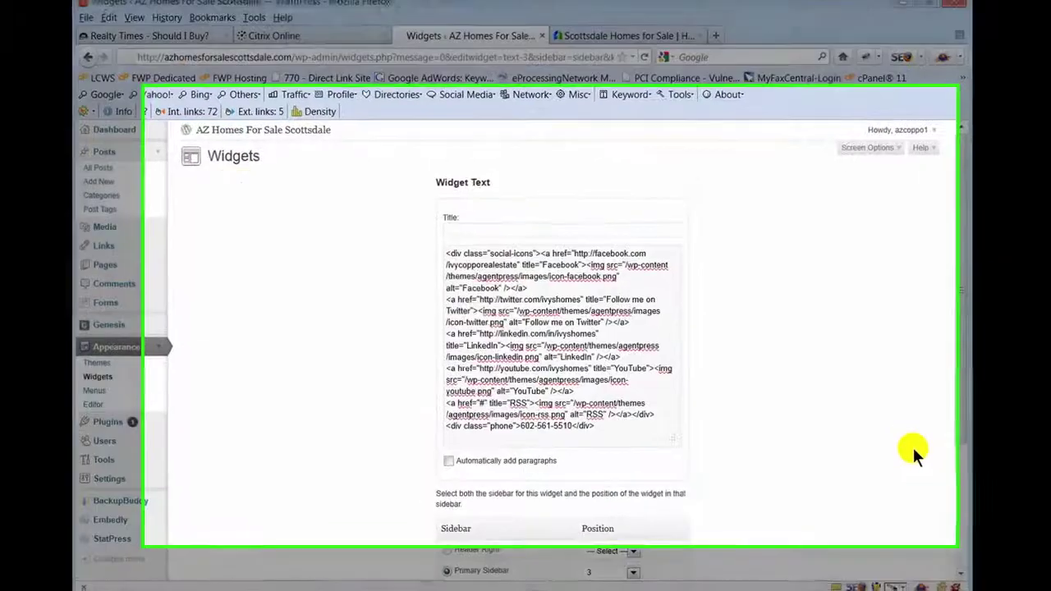
scroll(913, 445, "down", 3)
left_click(640, 397)
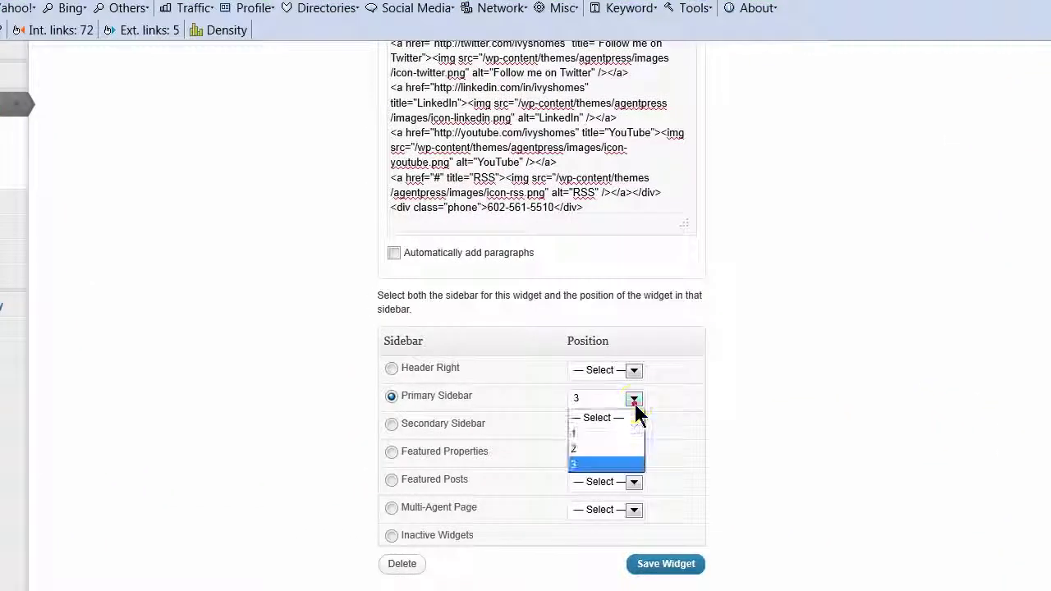
left_click(604, 433)
left_click(665, 564)
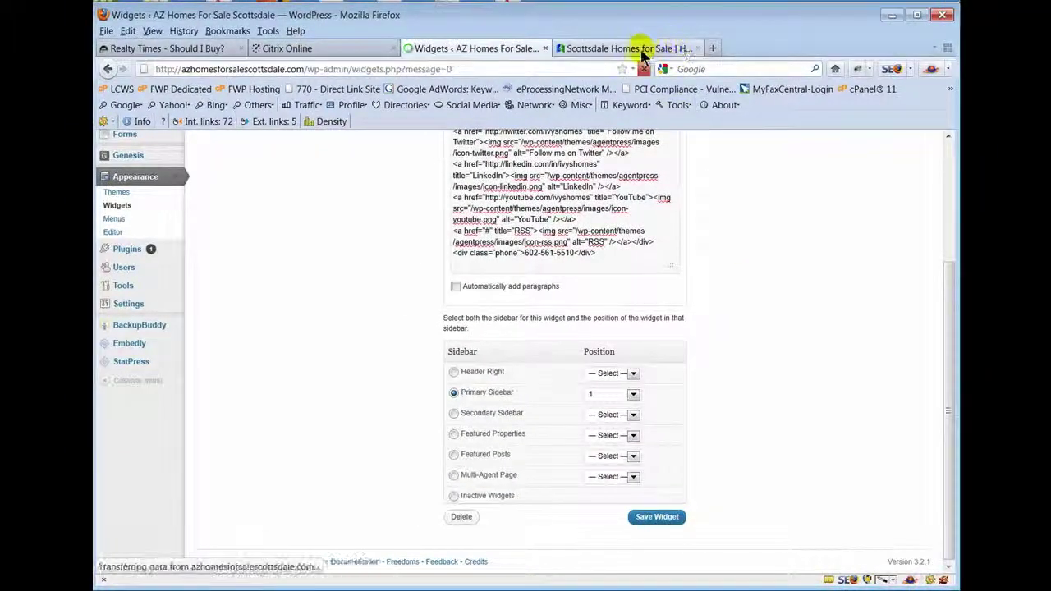
Reload and scroll the live homepage to confirm the social icons top the sidebar.
left_click(640, 48)
left_click(644, 70)
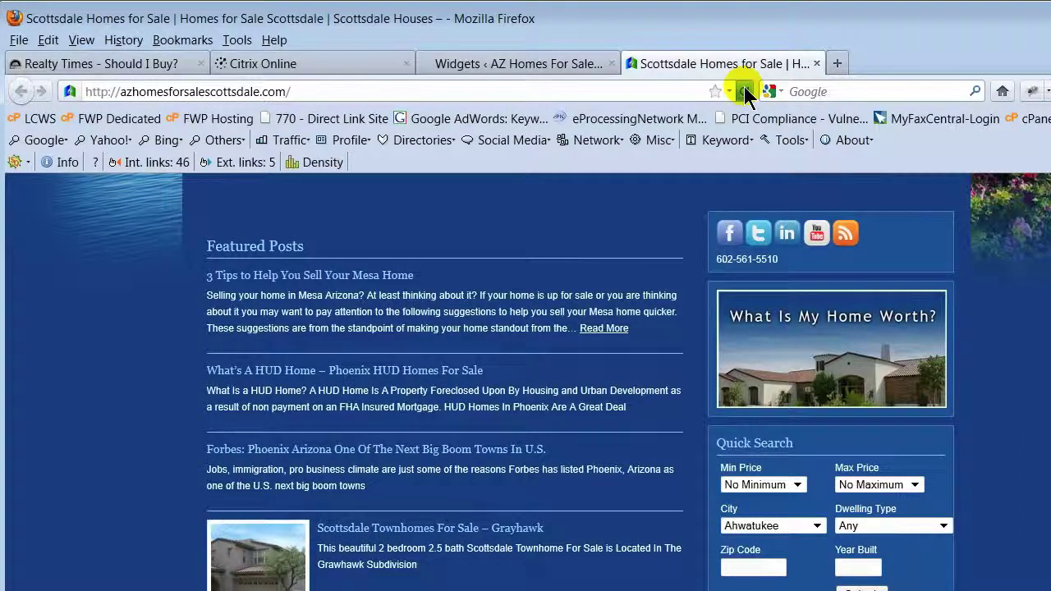
left_click(515, 63)
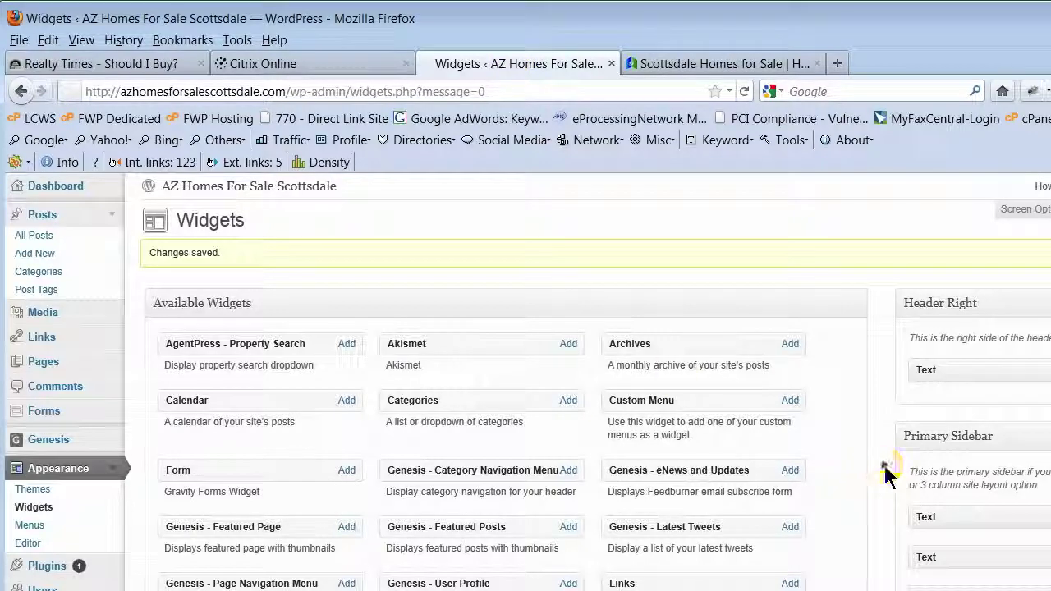
scroll(883, 472, "down", 6)
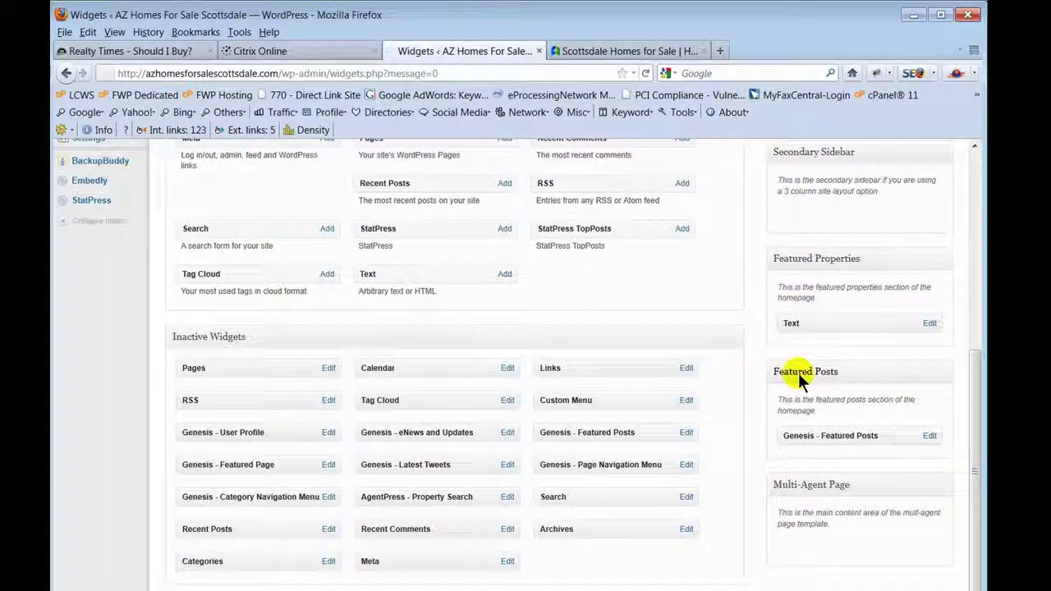
left_click(605, 49)
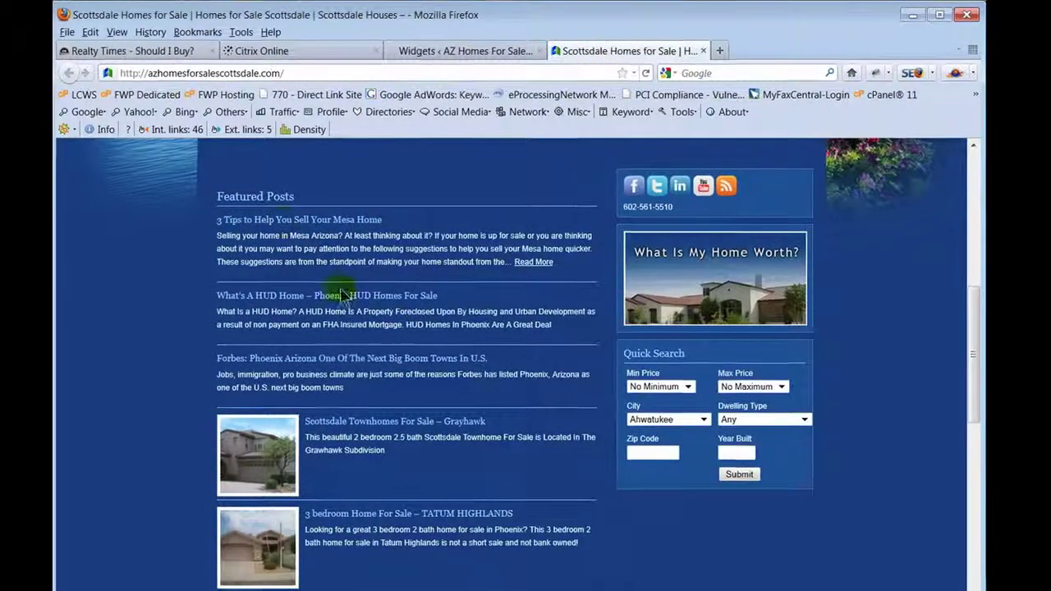
scroll(348, 296, "down", 6)
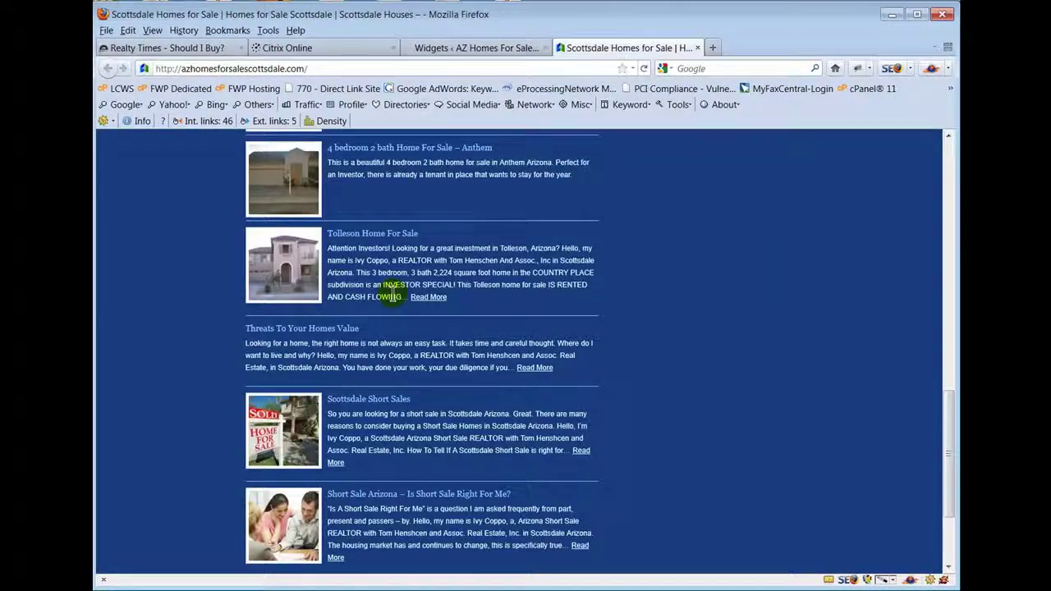
scroll(417, 277, "down", 3)
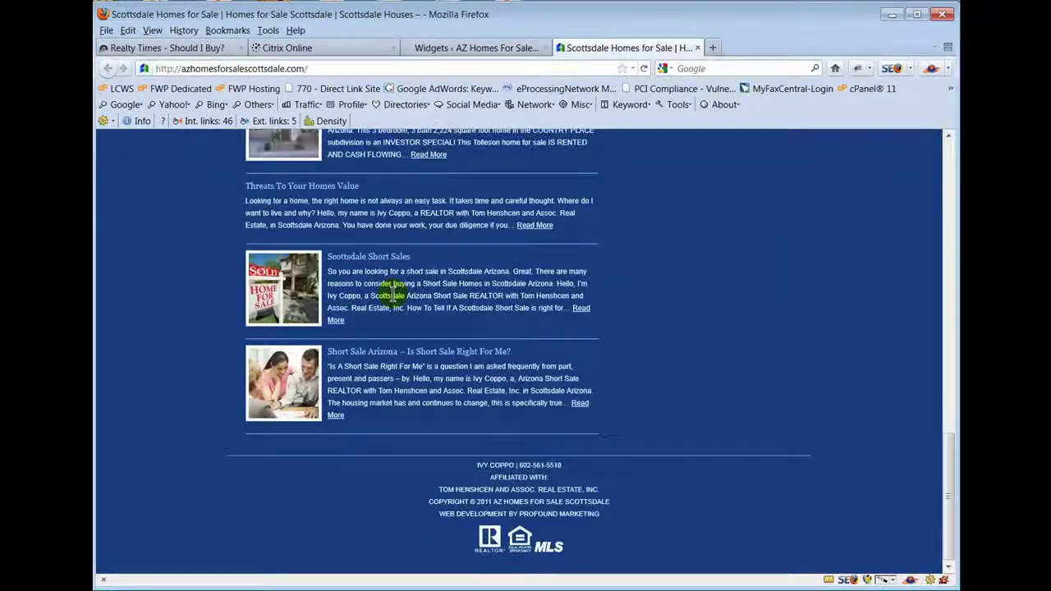
scroll(418, 237, "up", 10)
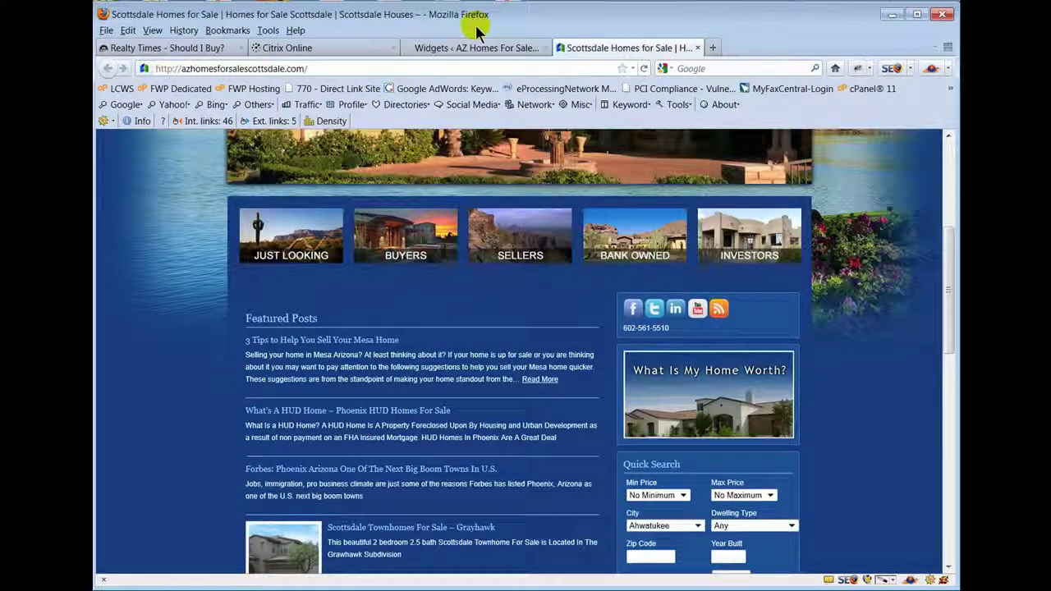
left_click(466, 51)
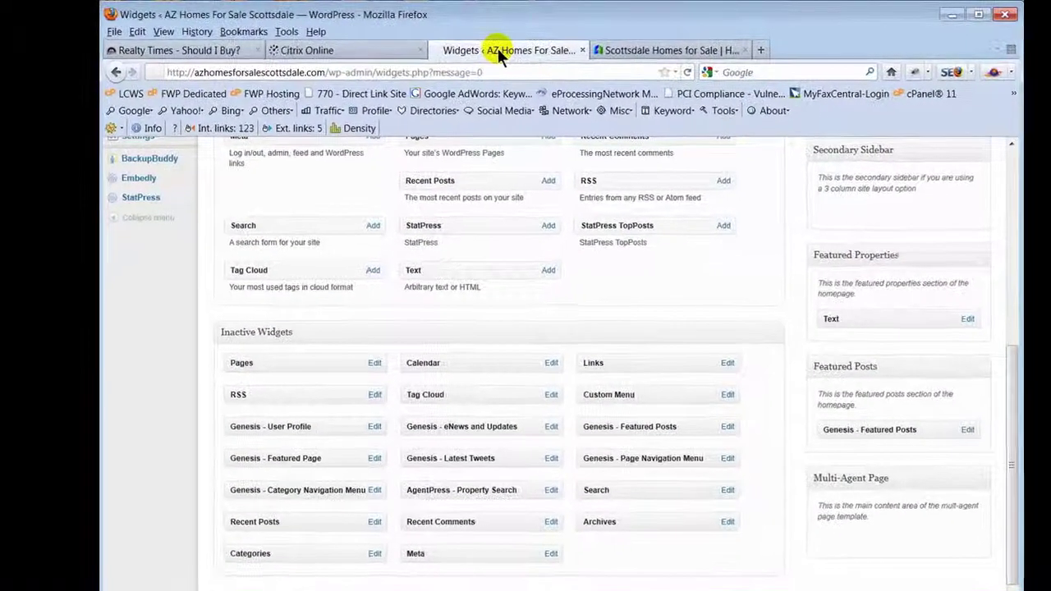
scroll(787, 343, "up", 5)
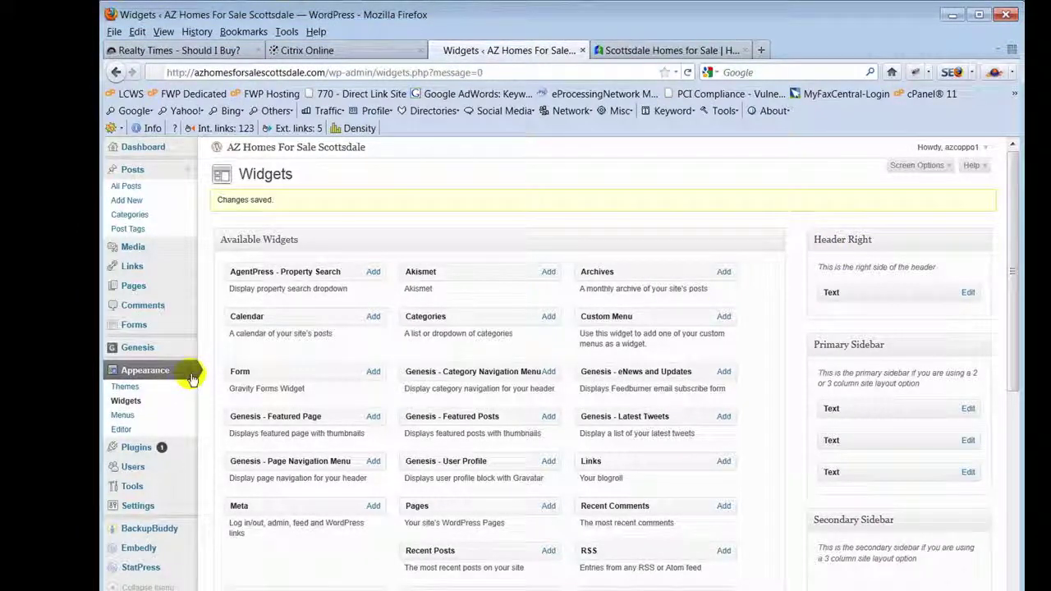
left_click(120, 416)
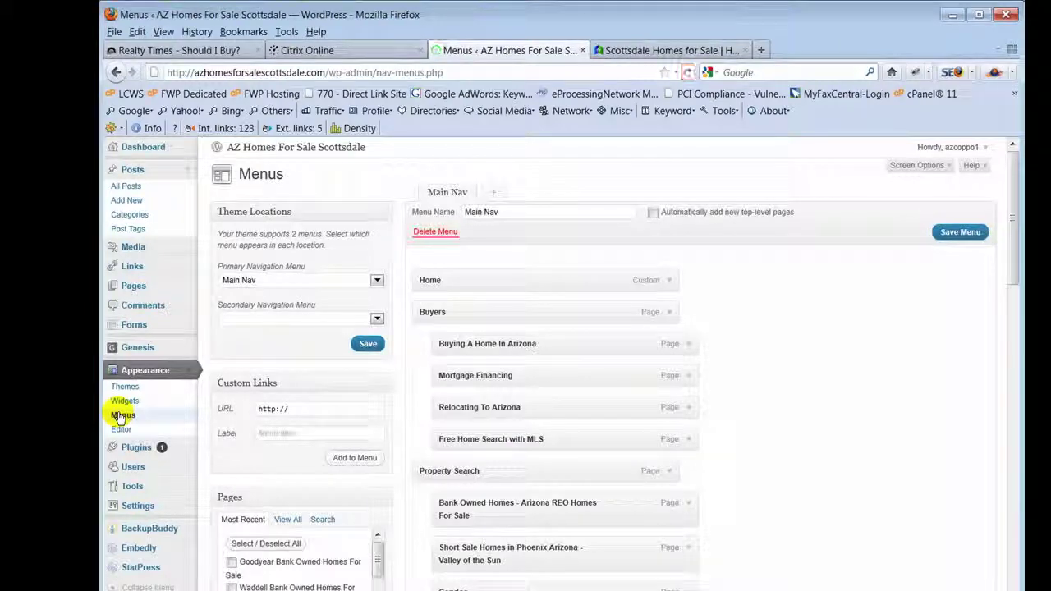
scroll(821, 349, "down", 6)
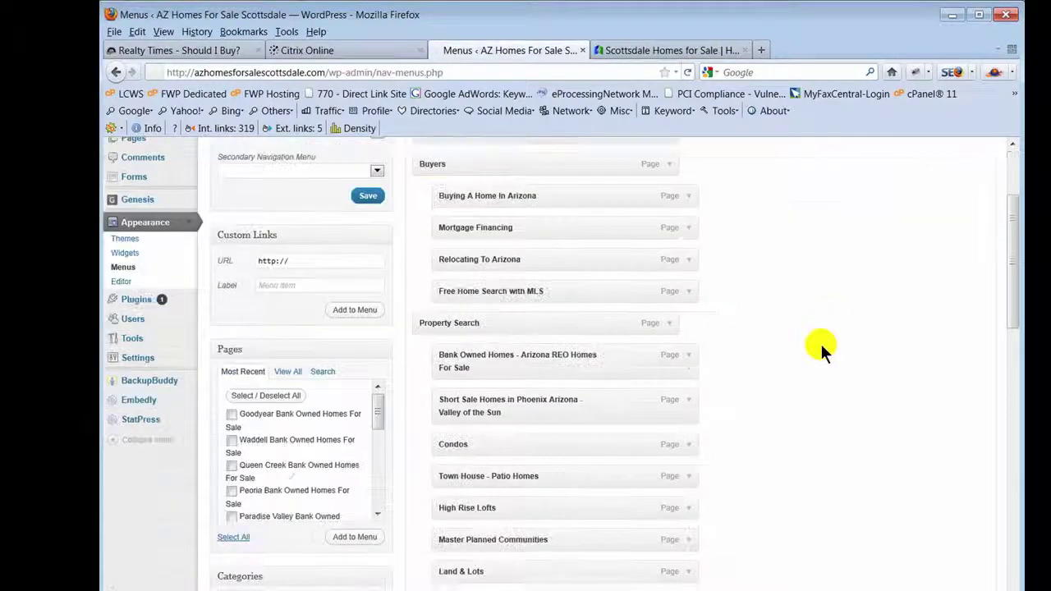
scroll(821, 341, "down", 3)
scroll(820, 342, "down", 6)
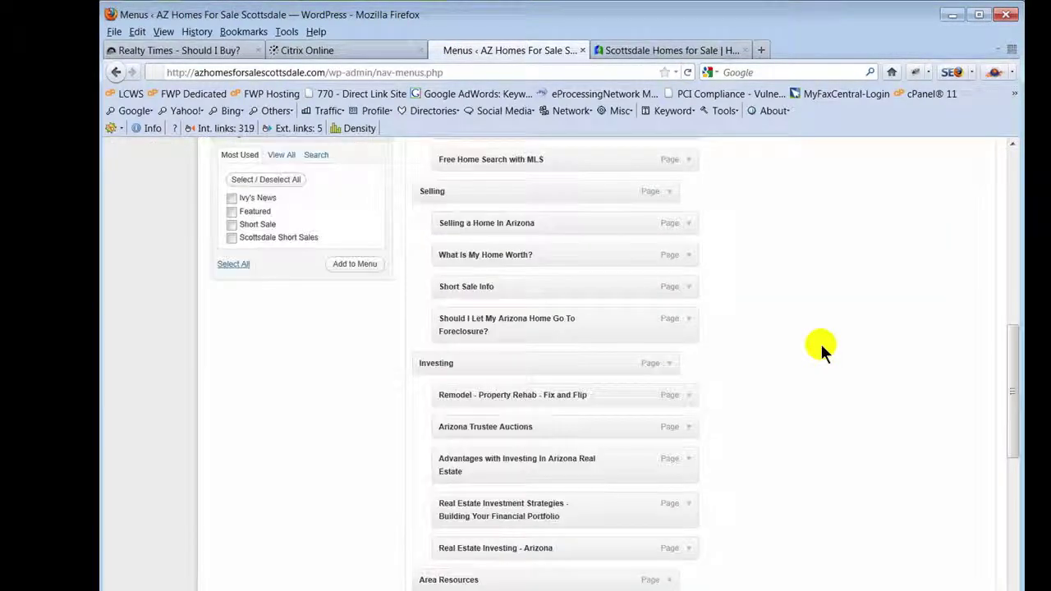
scroll(821, 341, "up", 15)
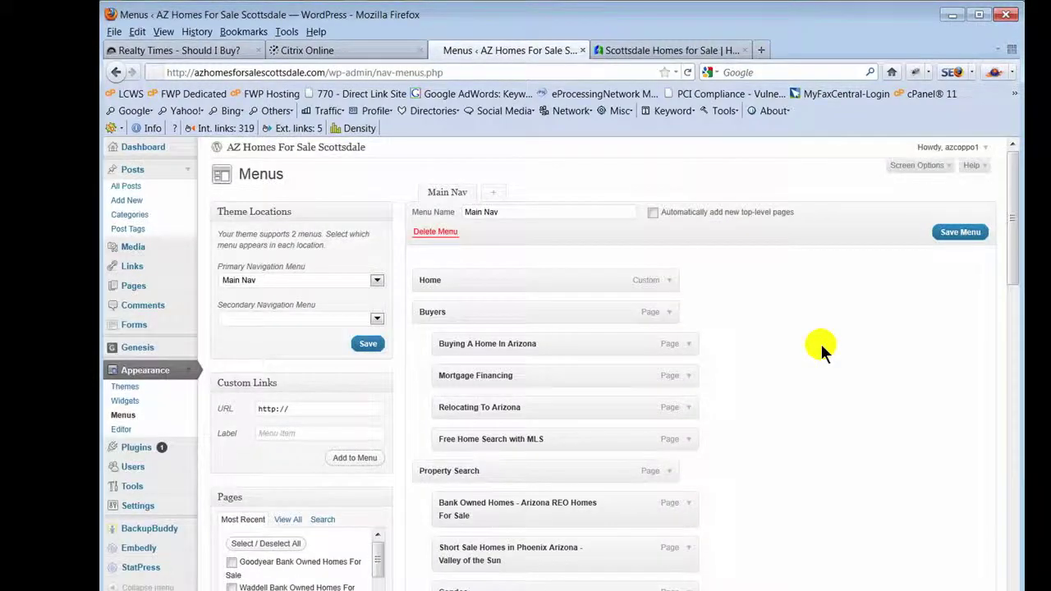
scroll(820, 342, "down", 3)
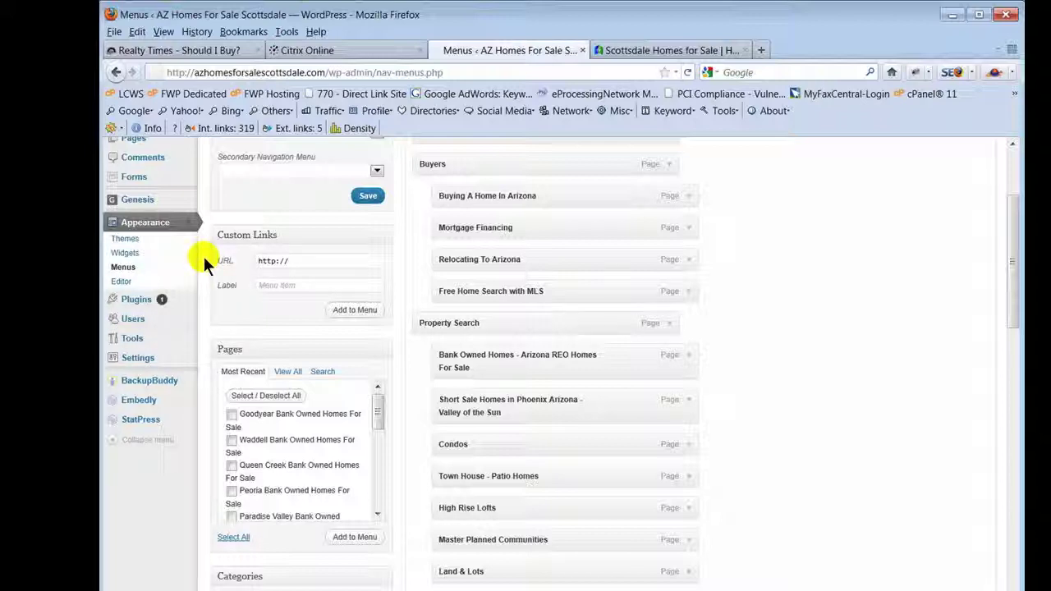
scroll(203, 259, "up", 3)
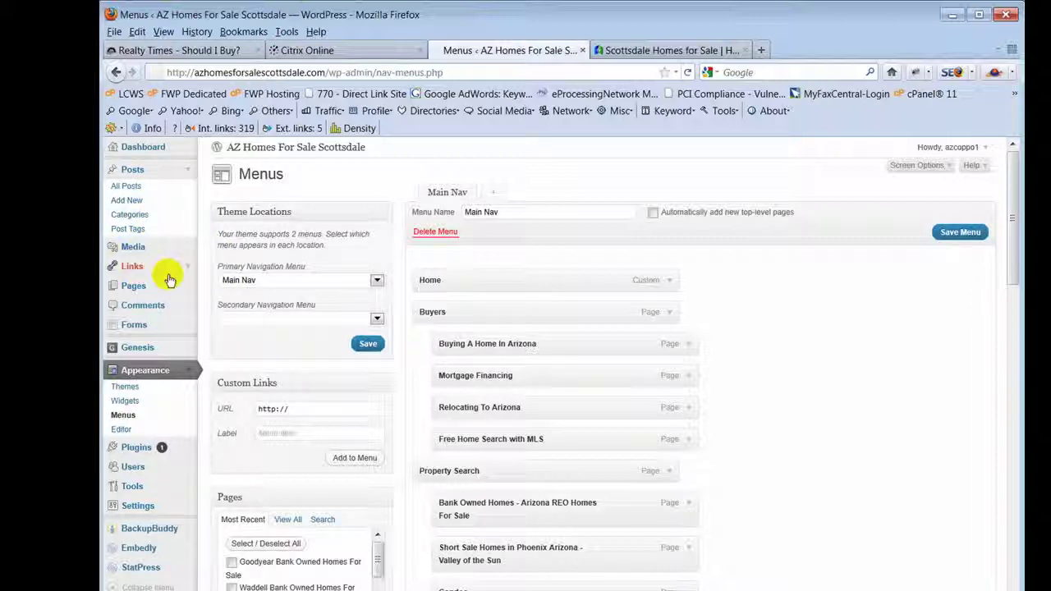
left_click(190, 290)
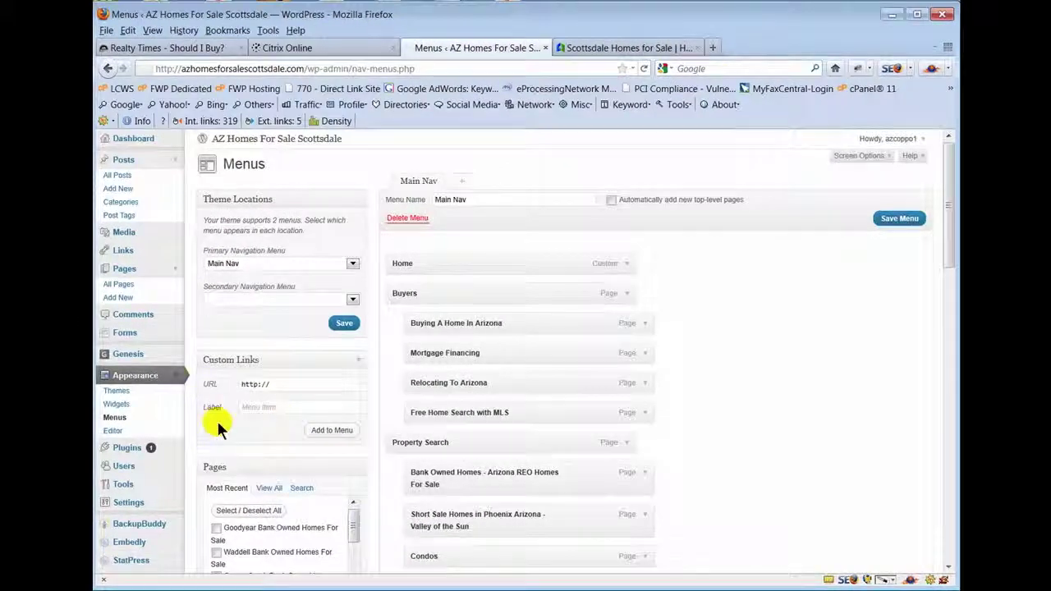
left_click(124, 421)
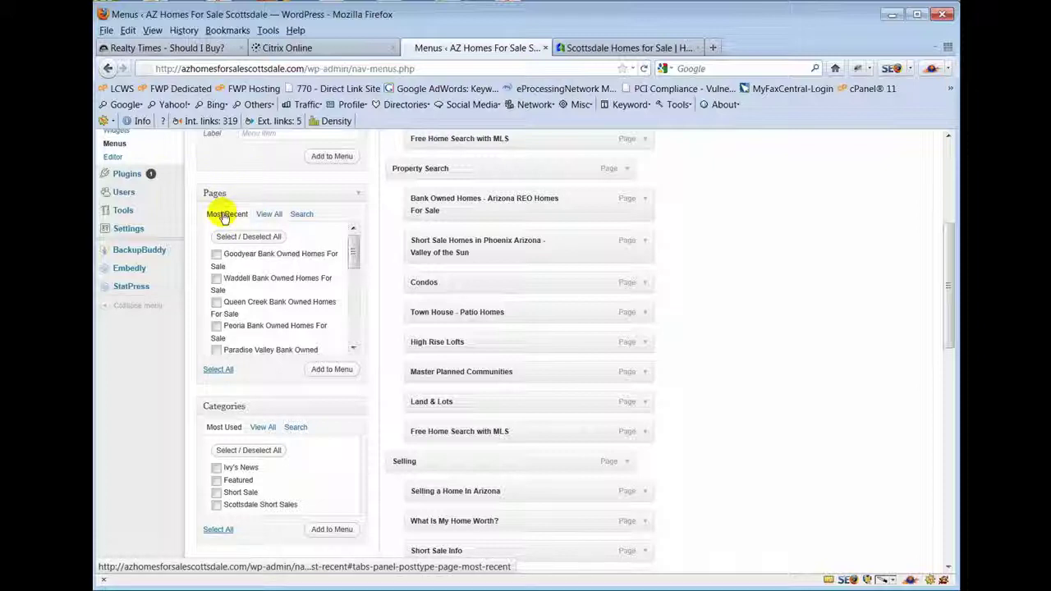
Add the Goodyear Bank Owned Homes For Sale page to Main Nav, nested under Contact Ivy, and save.
left_click(216, 256)
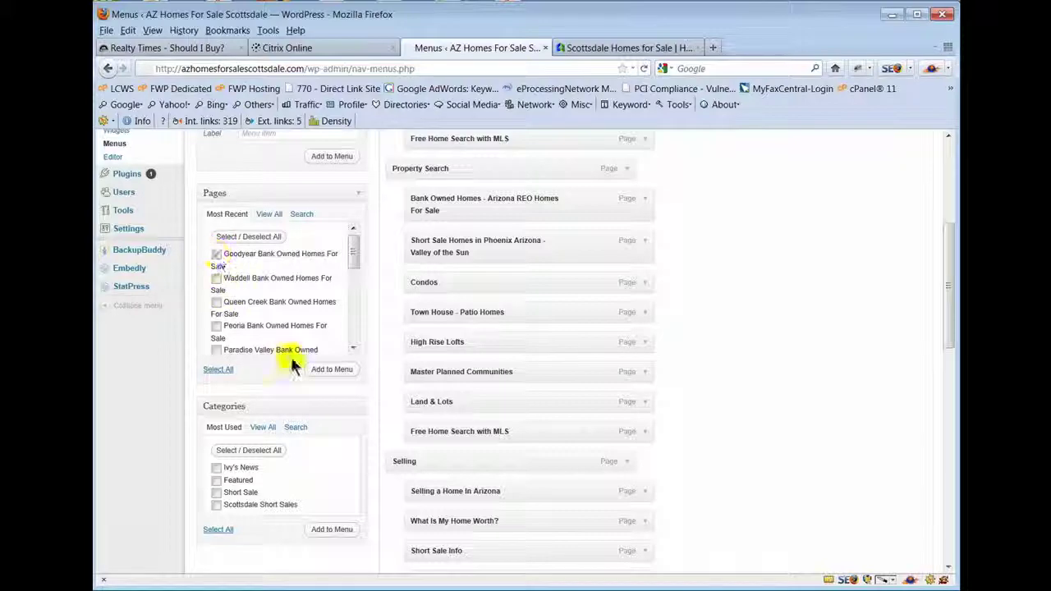
left_click(332, 372)
left_click(331, 371)
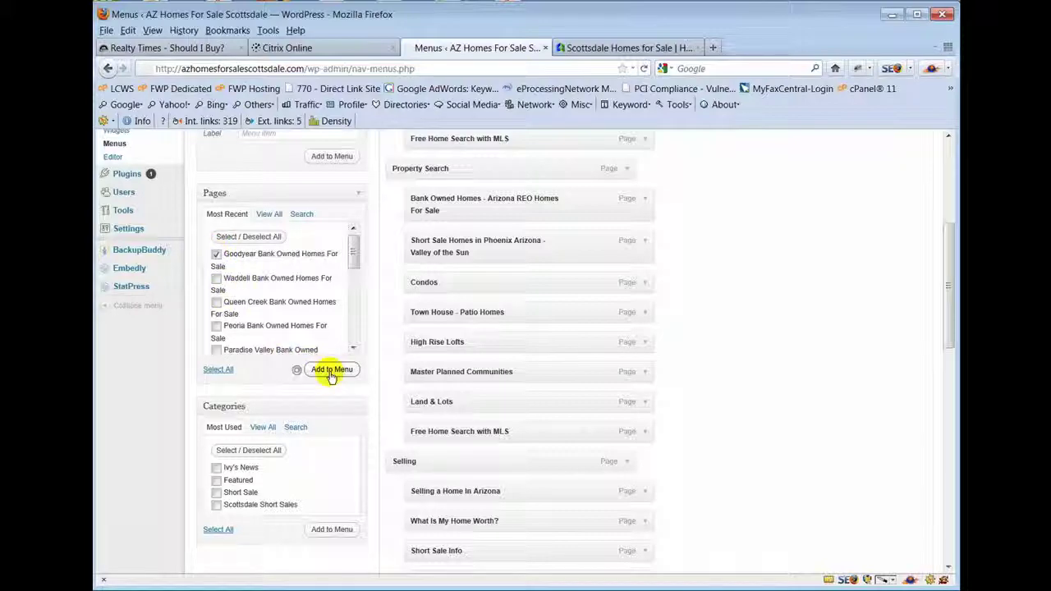
scroll(814, 365, "down", 15)
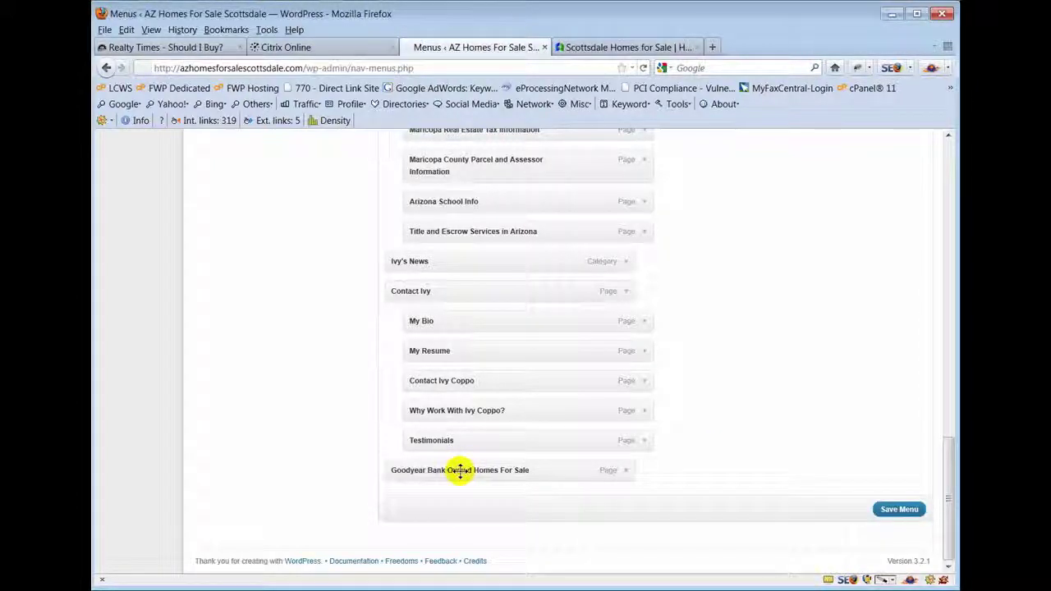
left_click_drag(488, 467, 482, 340)
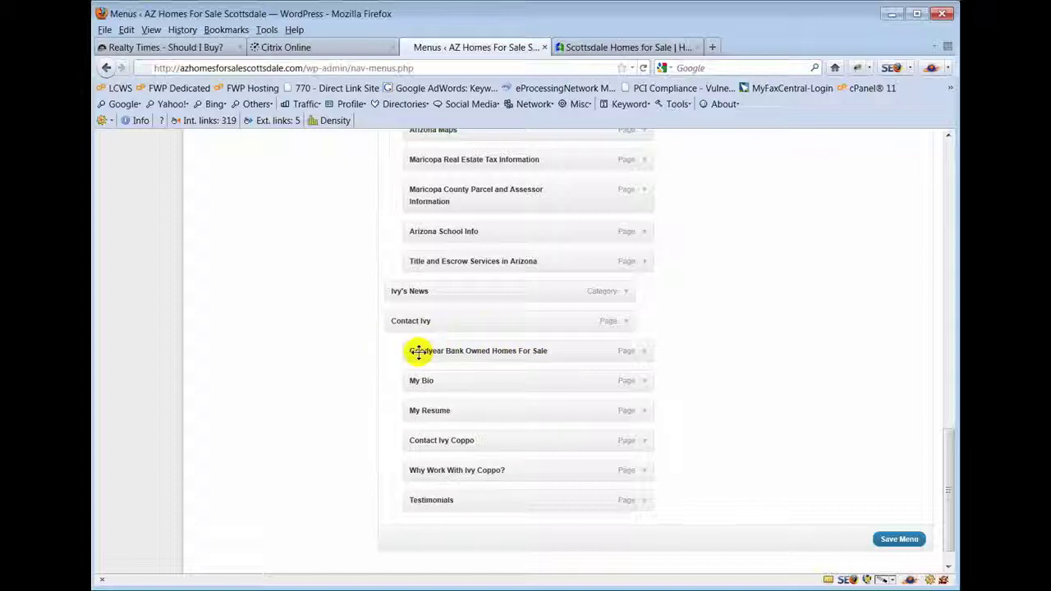
left_click(899, 540)
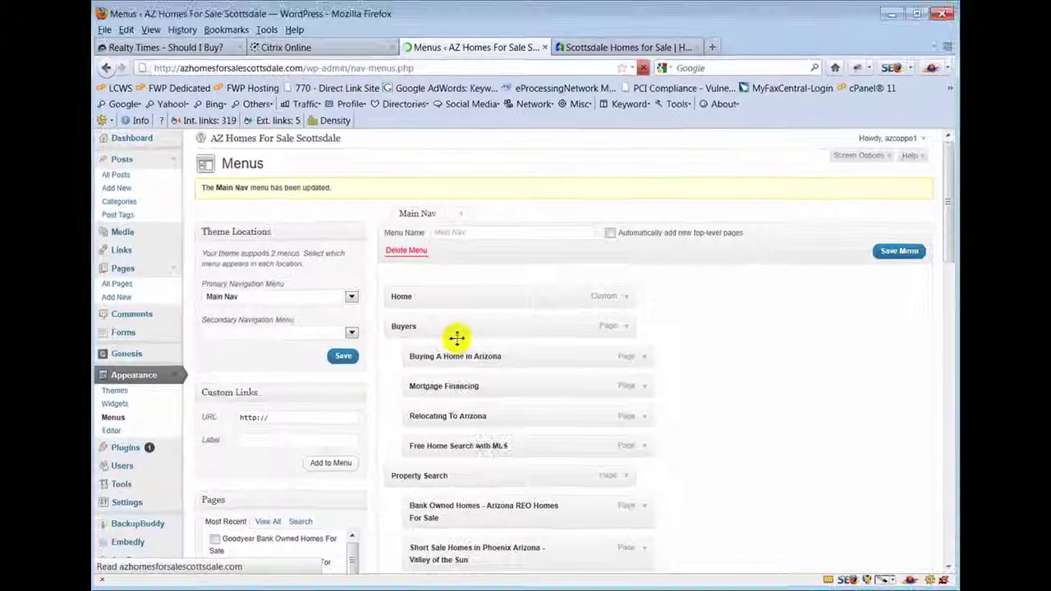
scroll(457, 336, "down", 10)
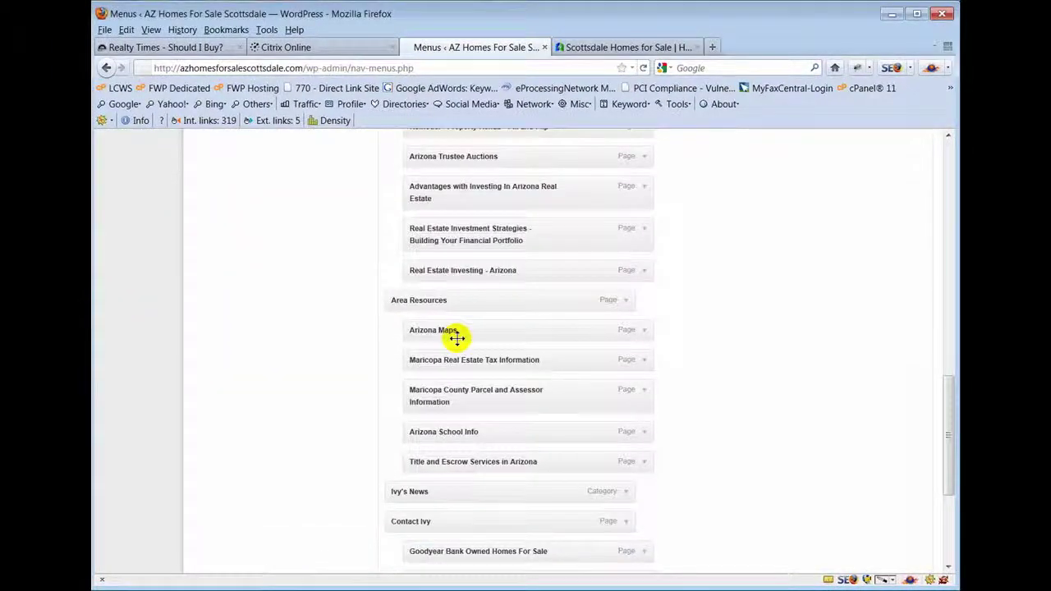
scroll(457, 337, "down", 5)
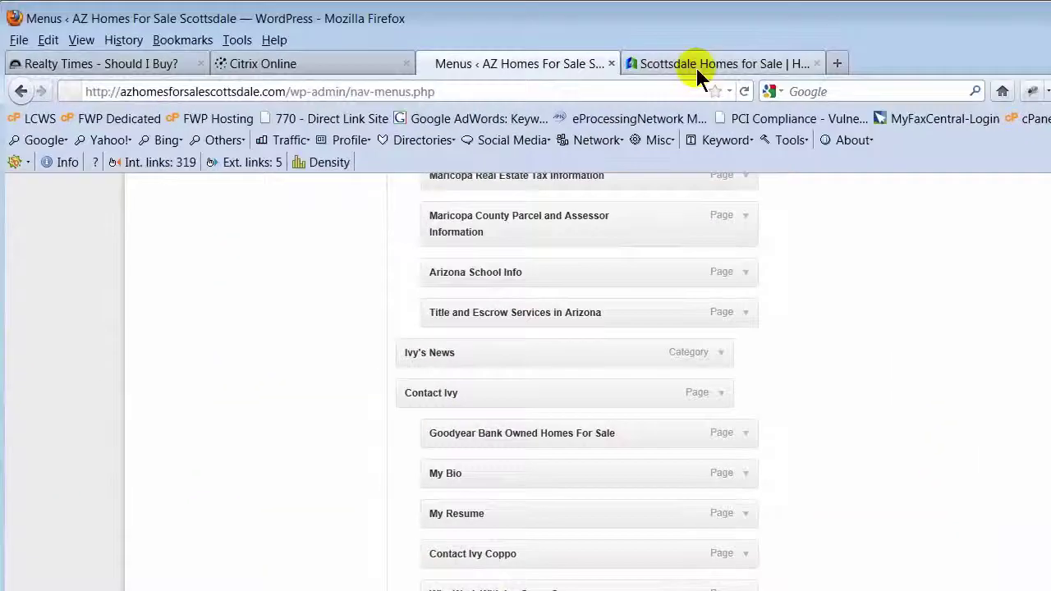
Reload the live site and check that Contact Ivy's dropdown lists the Goodyear page first.
left_click(694, 65)
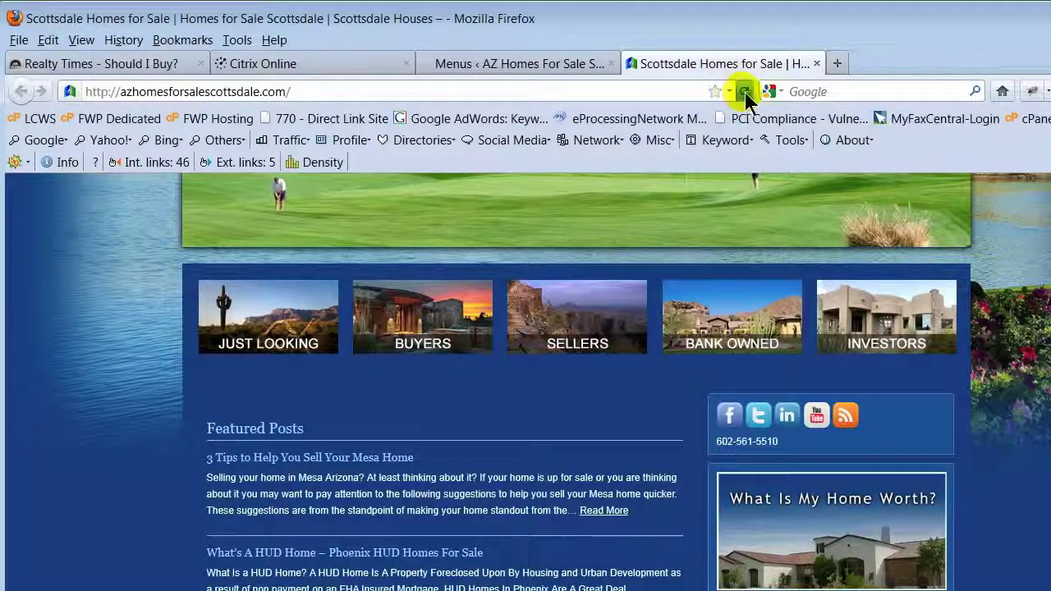
left_click(745, 92)
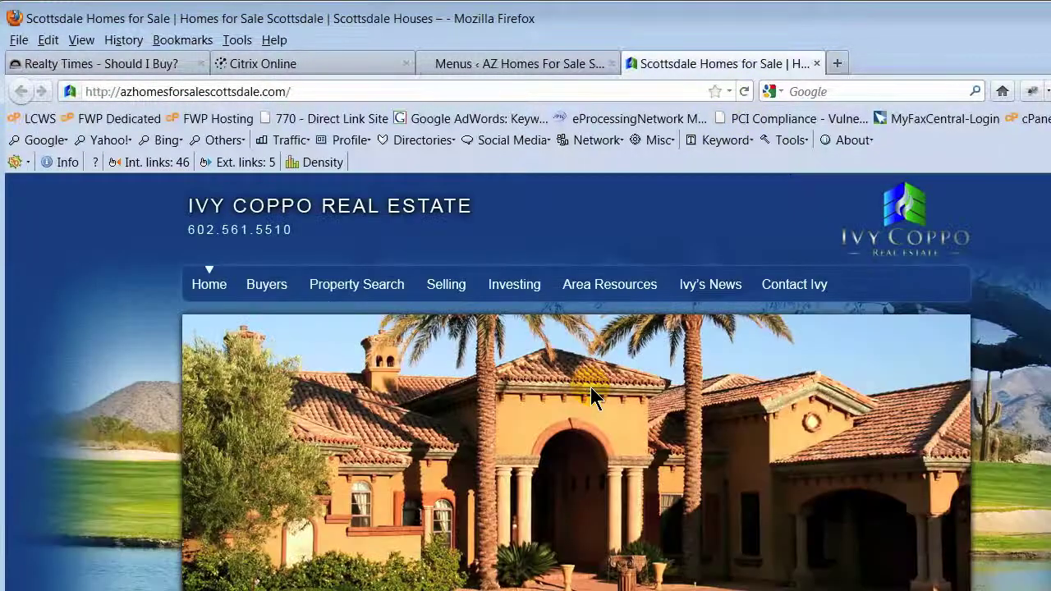
mouse_move(772, 300)
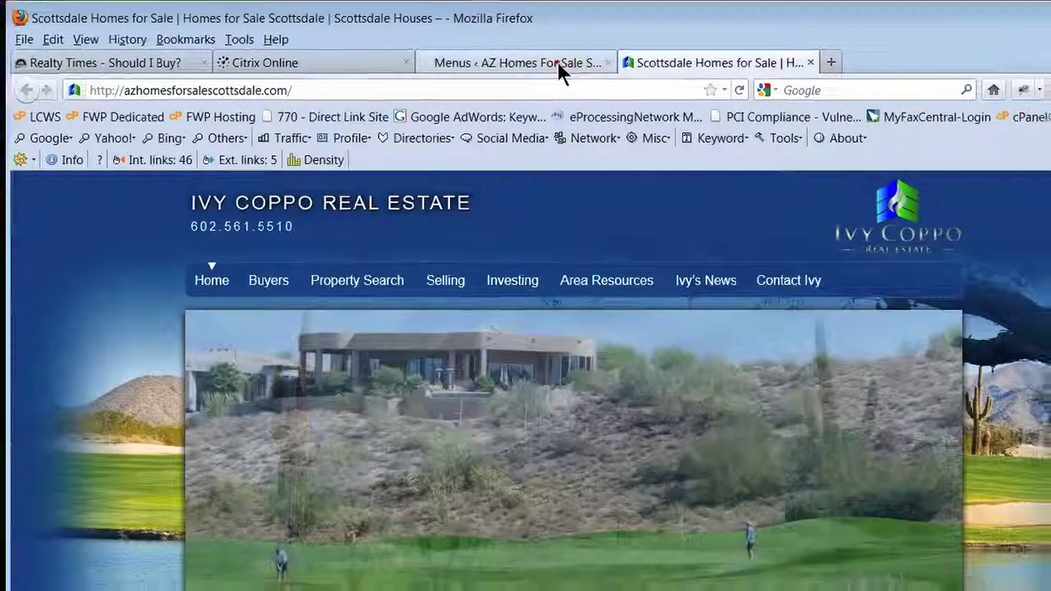
left_click(558, 64)
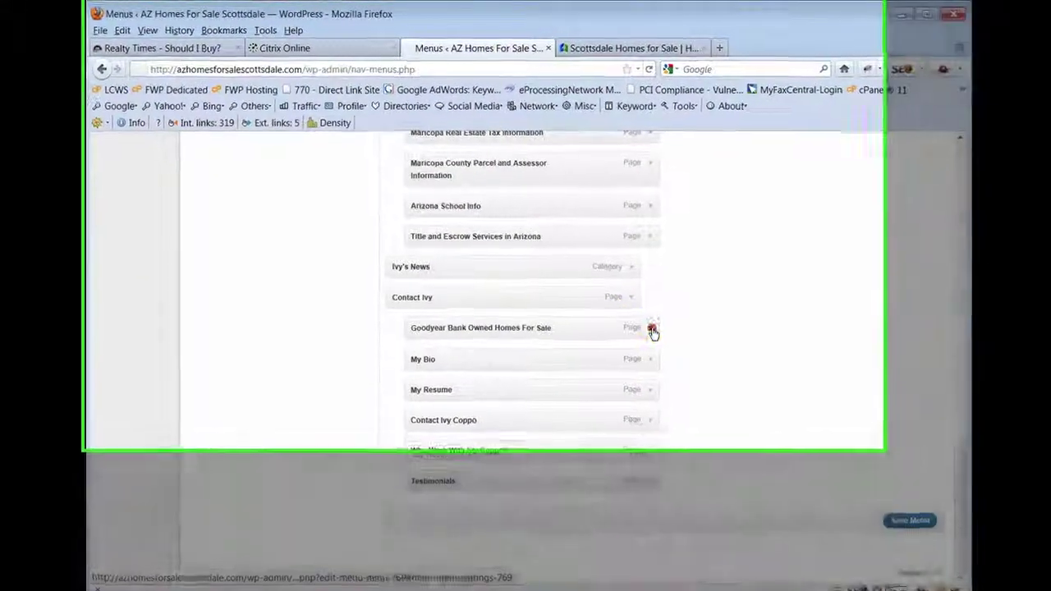
Cut 'Bank Owned Homes For Sale' from the Goodyear item's Navigation Label, leaving 'Goodyear Homes'.
left_click(643, 323)
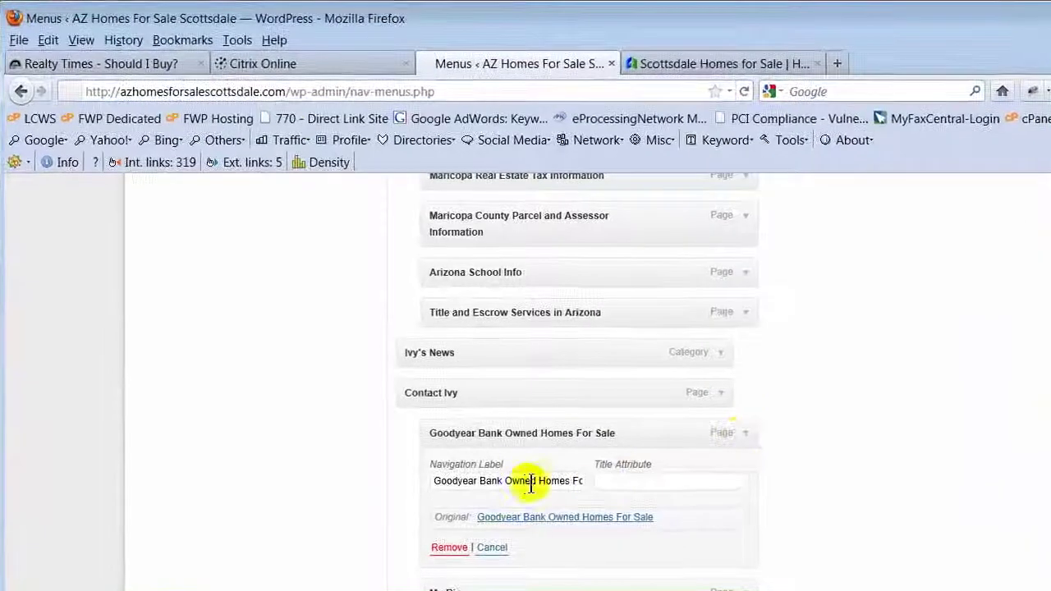
left_click_drag(476, 482, 587, 482)
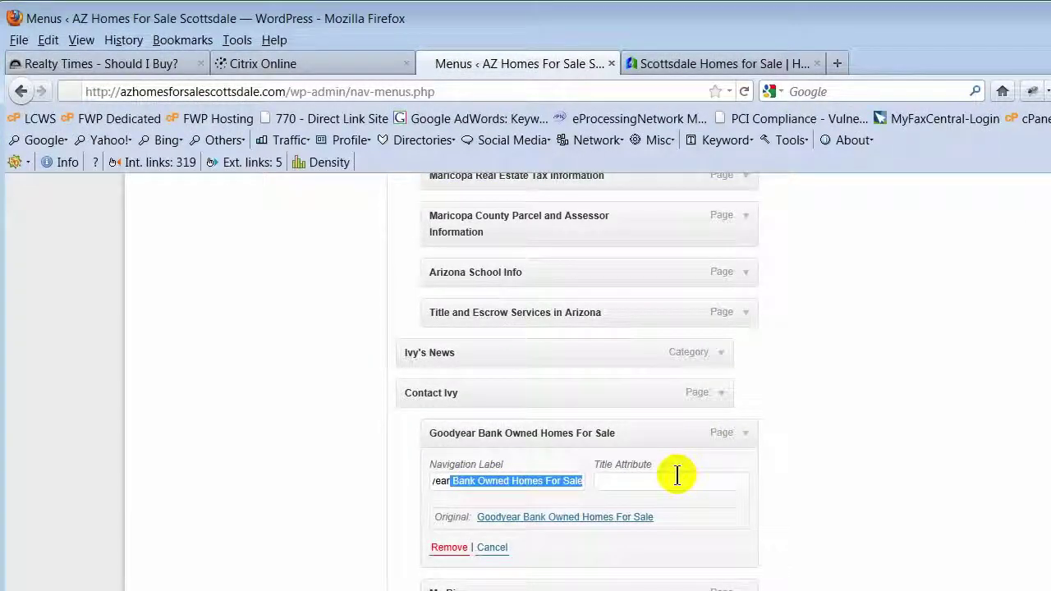
key("BackSpace")
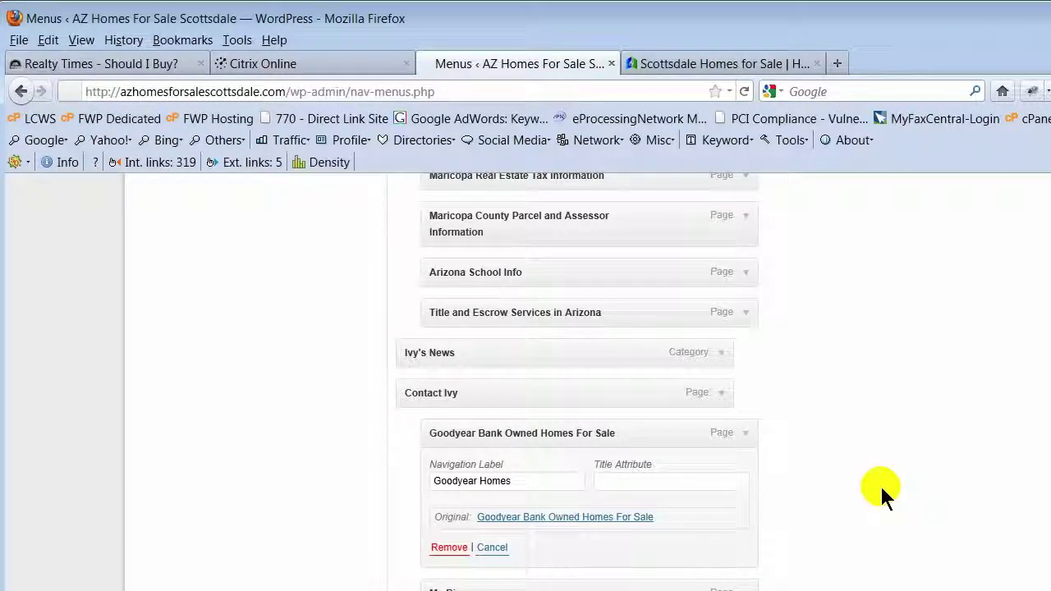
scroll(880, 488, "down", 3)
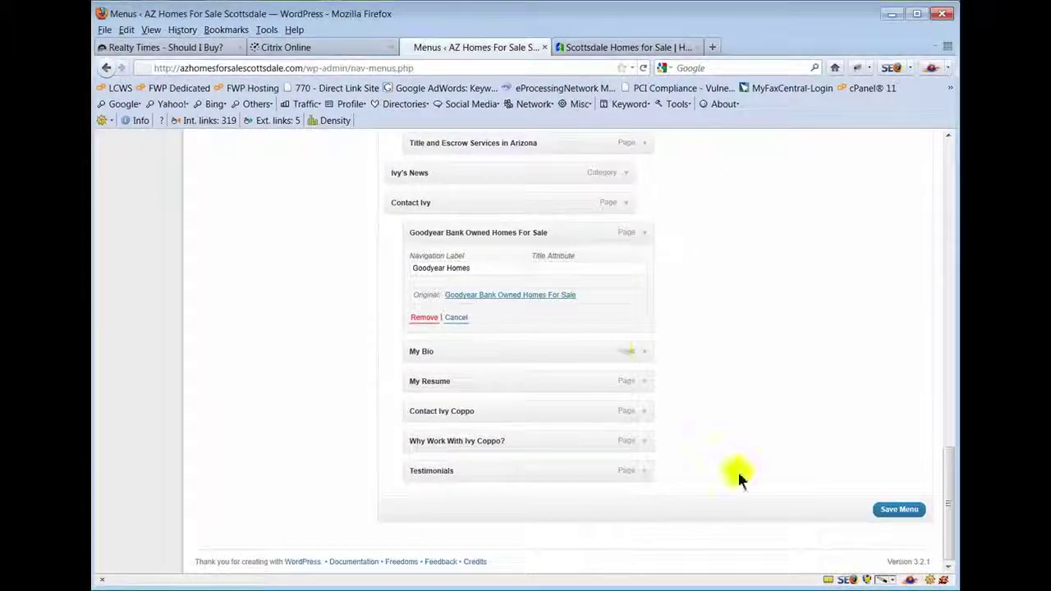
Save the menu, then reload the live site and check Contact Ivy lists 'Goodyear Homes' first.
left_click(904, 509)
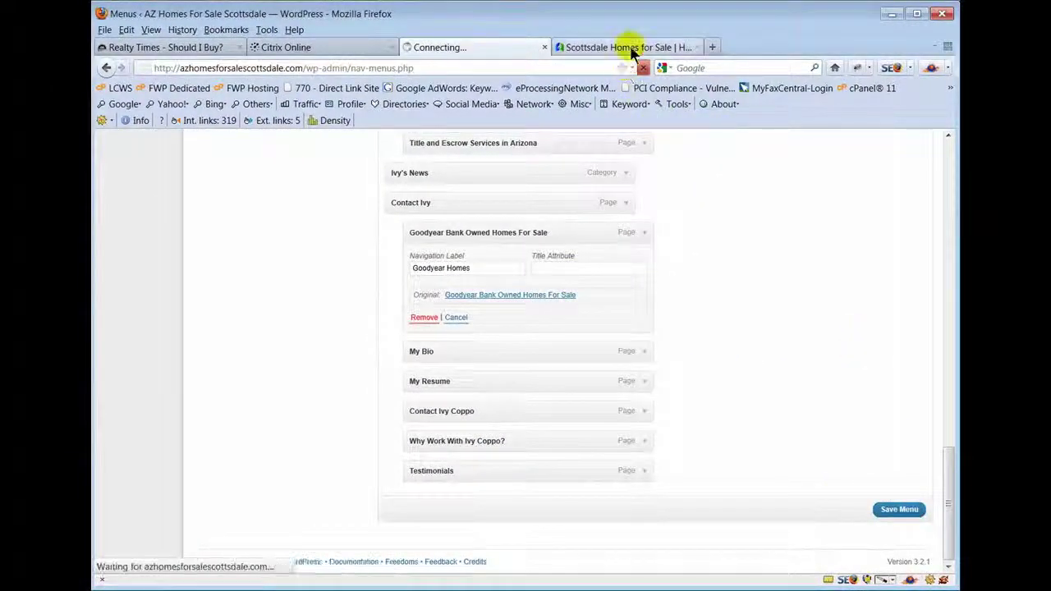
left_click(632, 48)
left_click(643, 67)
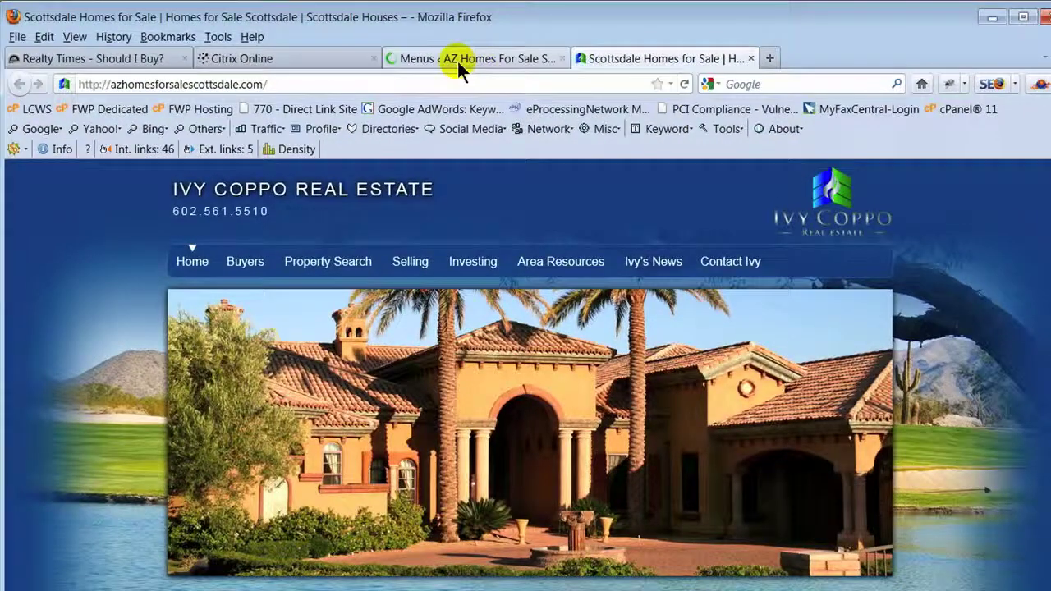
left_click(684, 83)
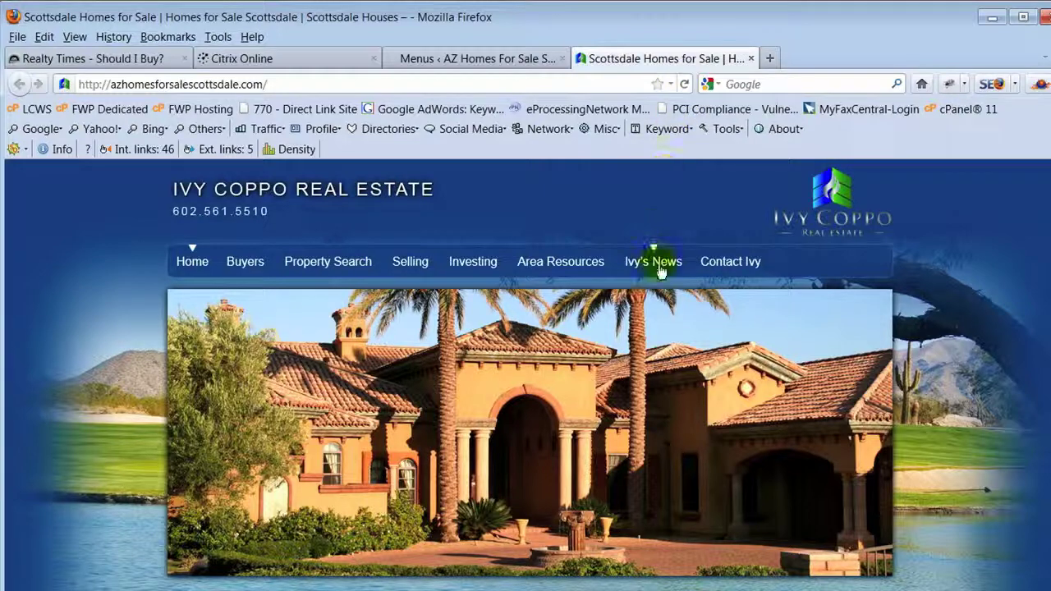
mouse_move(750, 274)
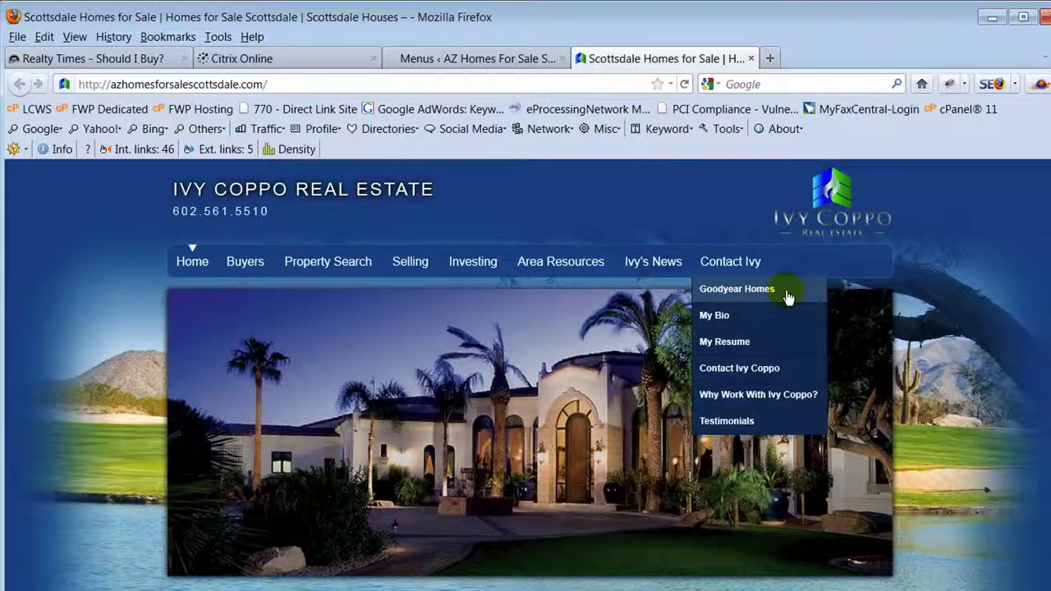
left_click(462, 60)
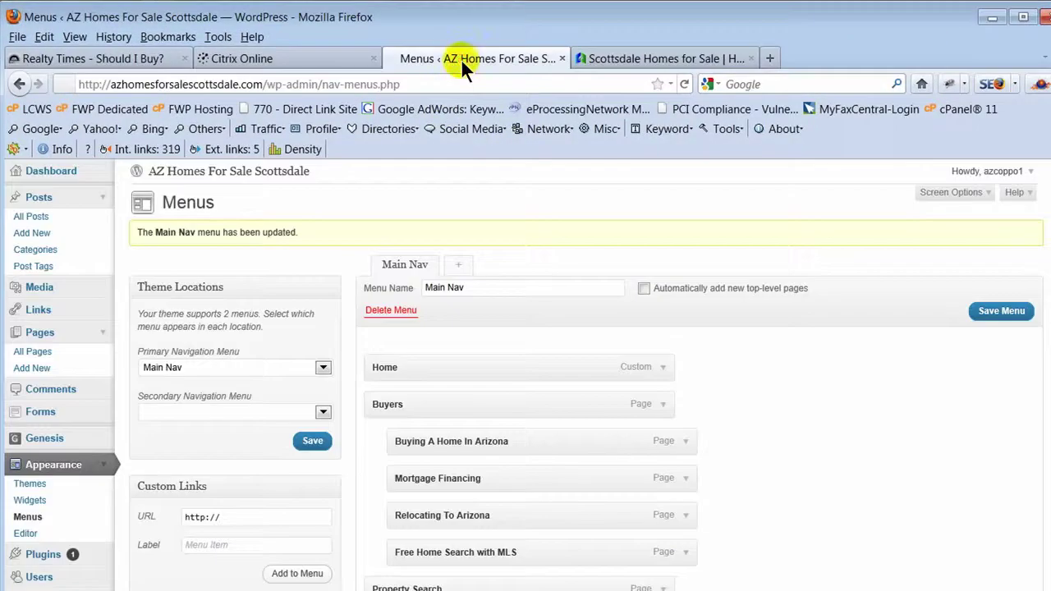
scroll(778, 487, "down", 15)
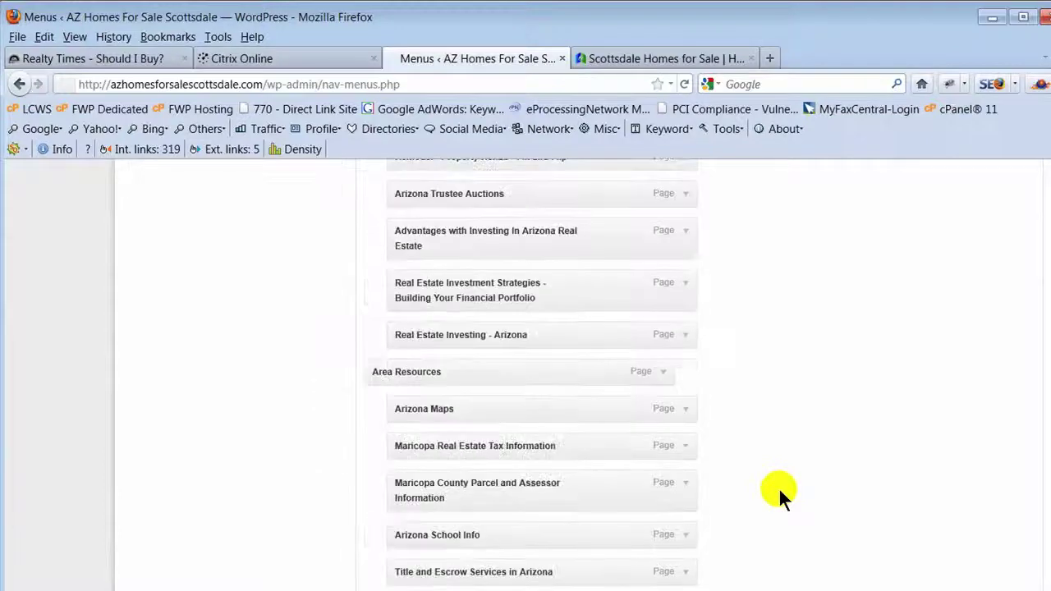
scroll(779, 487, "down", 5)
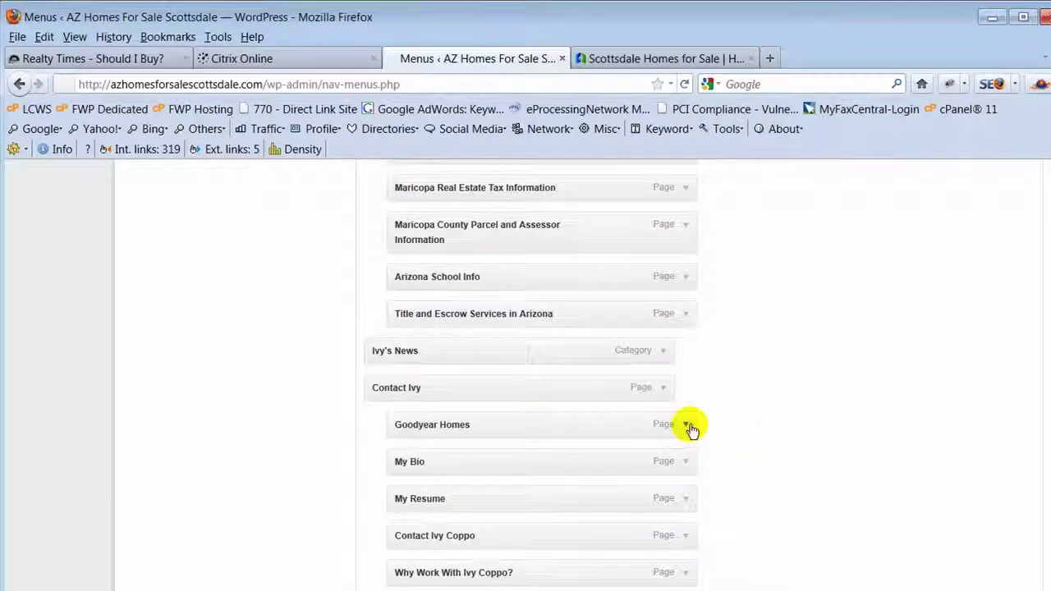
left_click(688, 425)
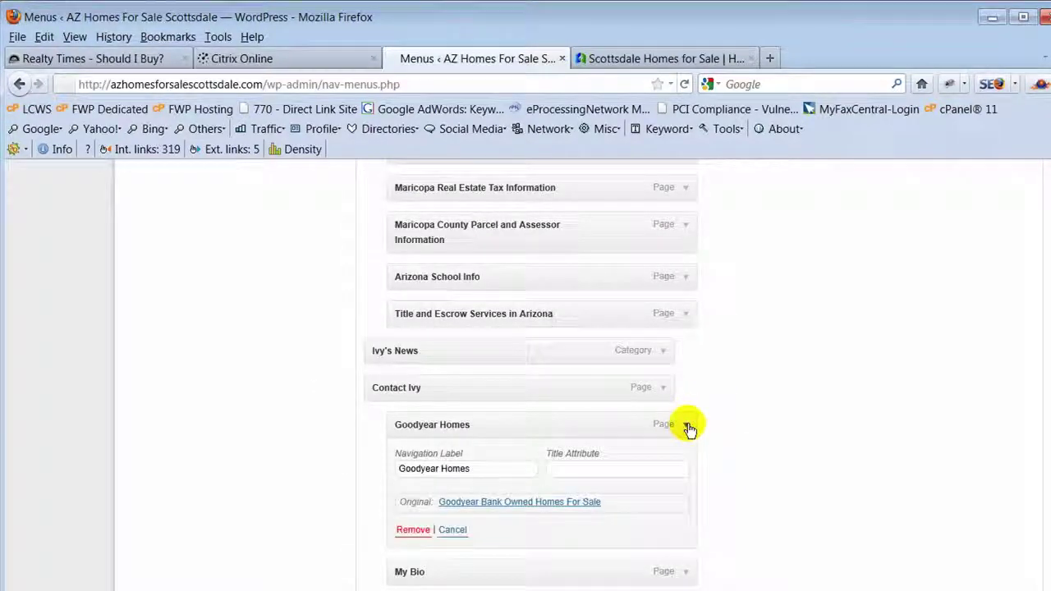
left_click(465, 532)
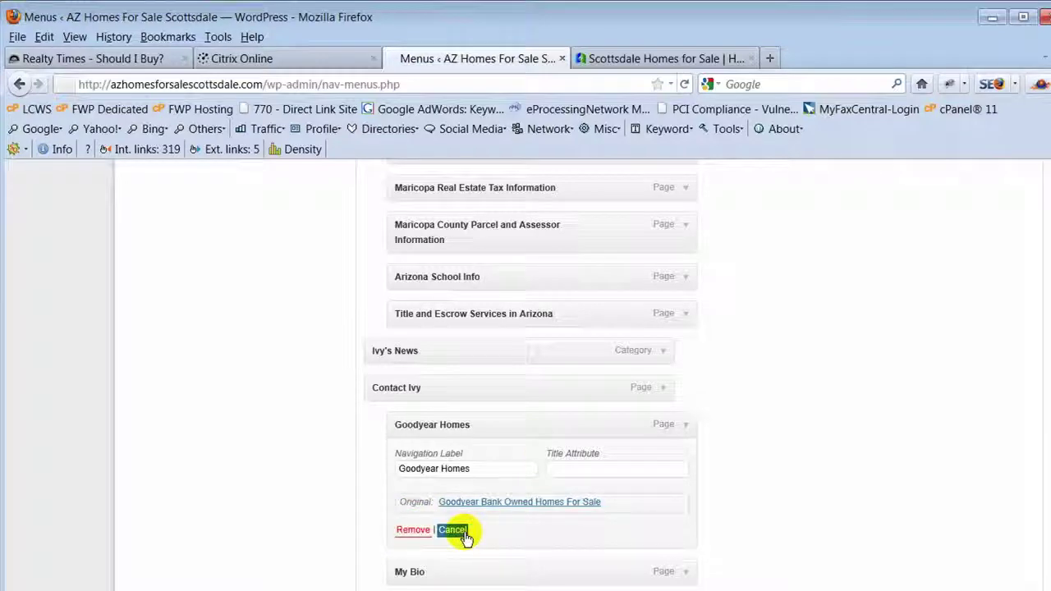
left_click(414, 531)
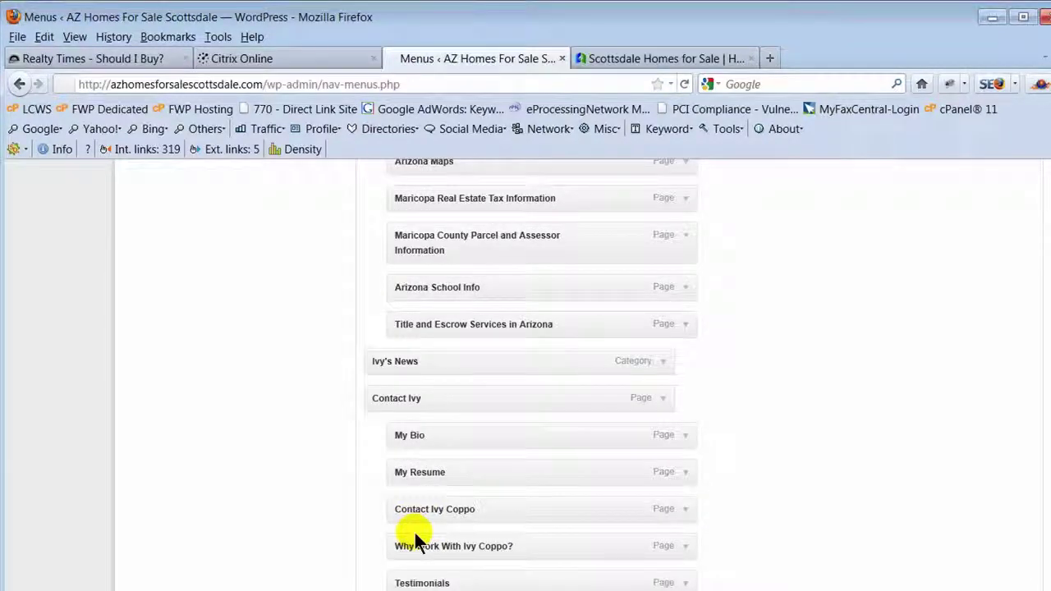
scroll(313, 492, "up", 7)
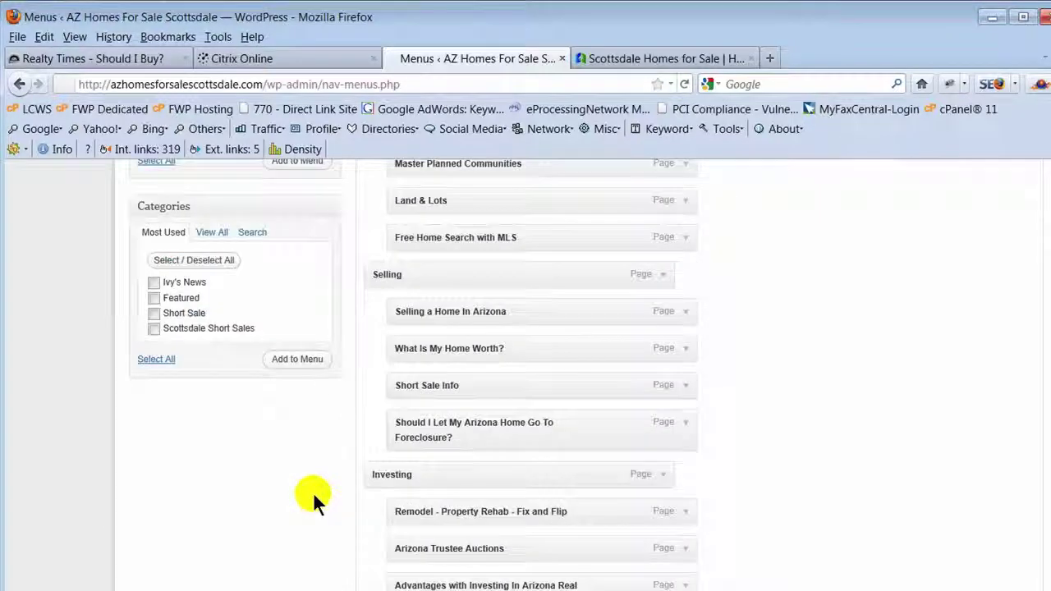
scroll(563, 498, "up", 5)
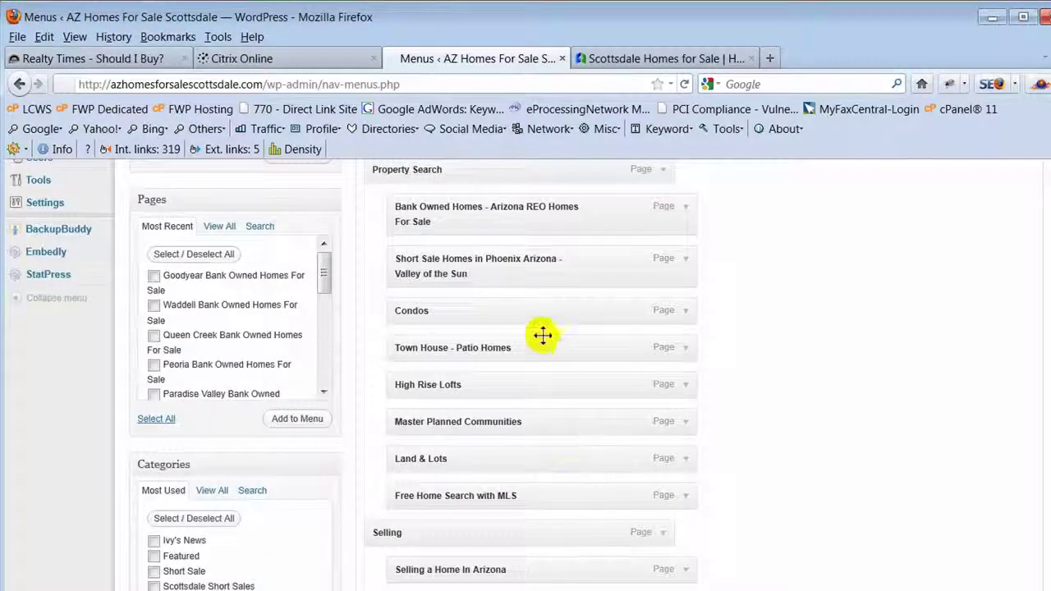
scroll(559, 390, "up", 5)
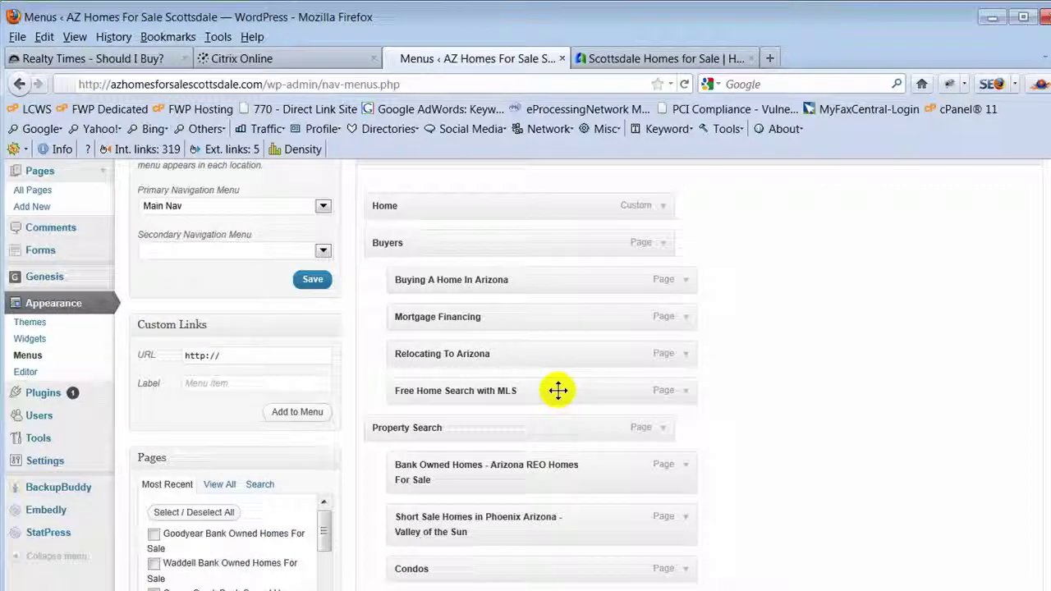
scroll(558, 390, "down", 9)
scroll(558, 390, "down", 3)
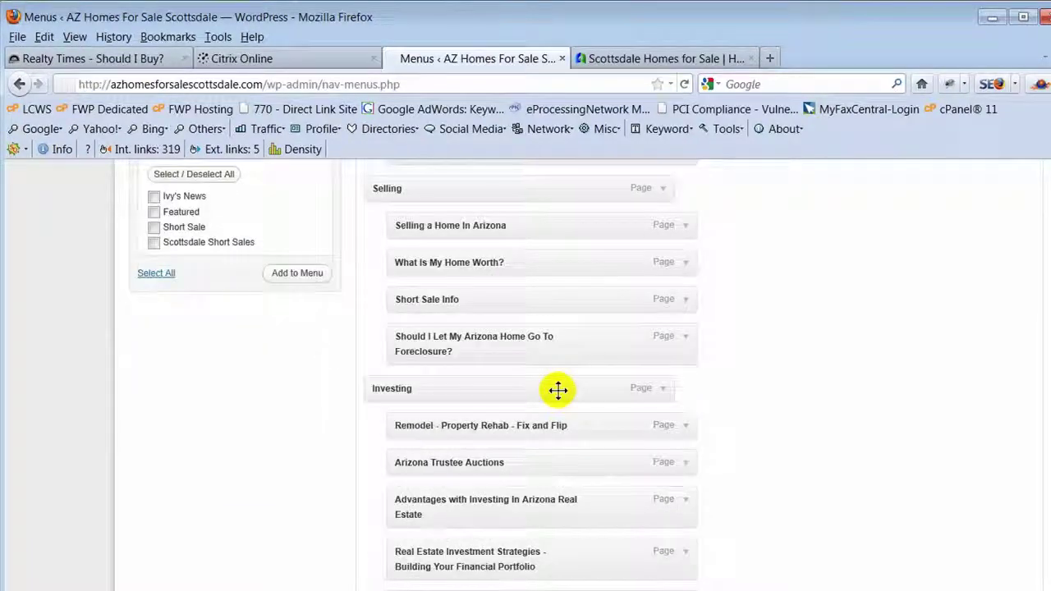
scroll(268, 423, "up", 5)
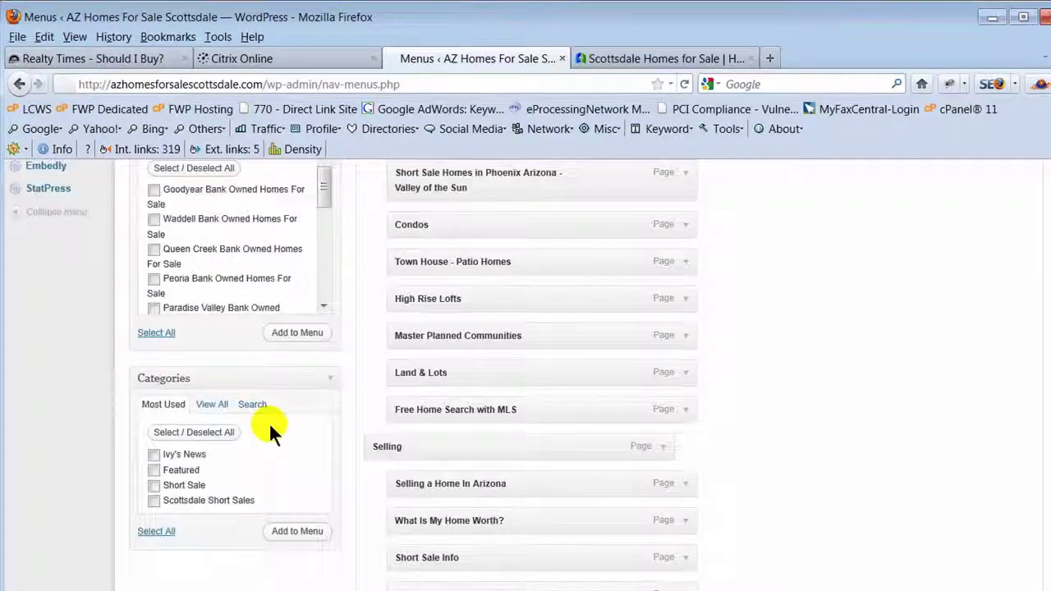
scroll(400, 359, "up", 8)
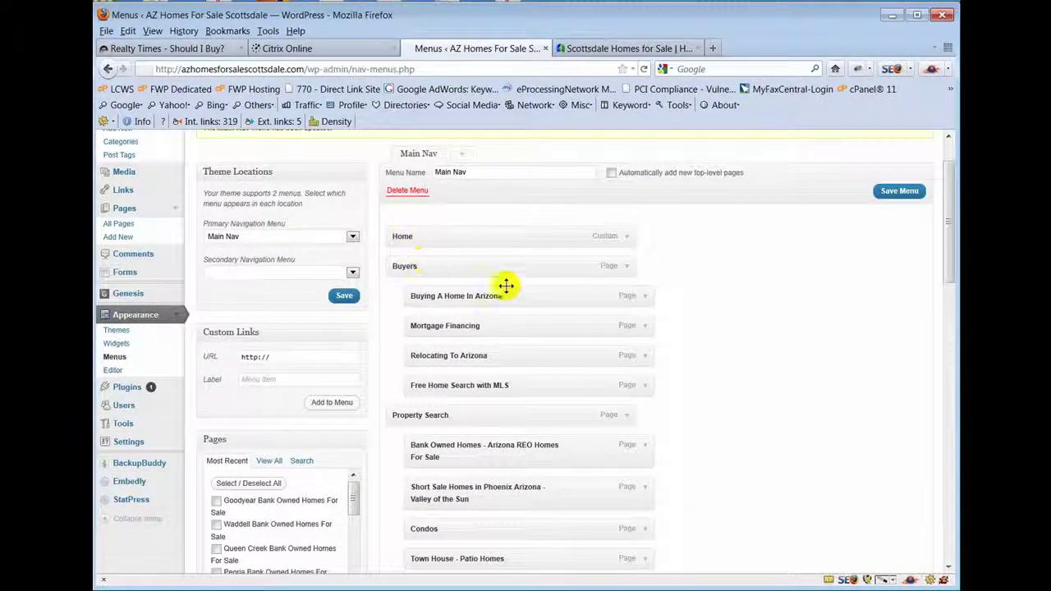
Stay on the unsaved Menus page and save Main Nav without Goodyear Homes.
left_click(829, 469)
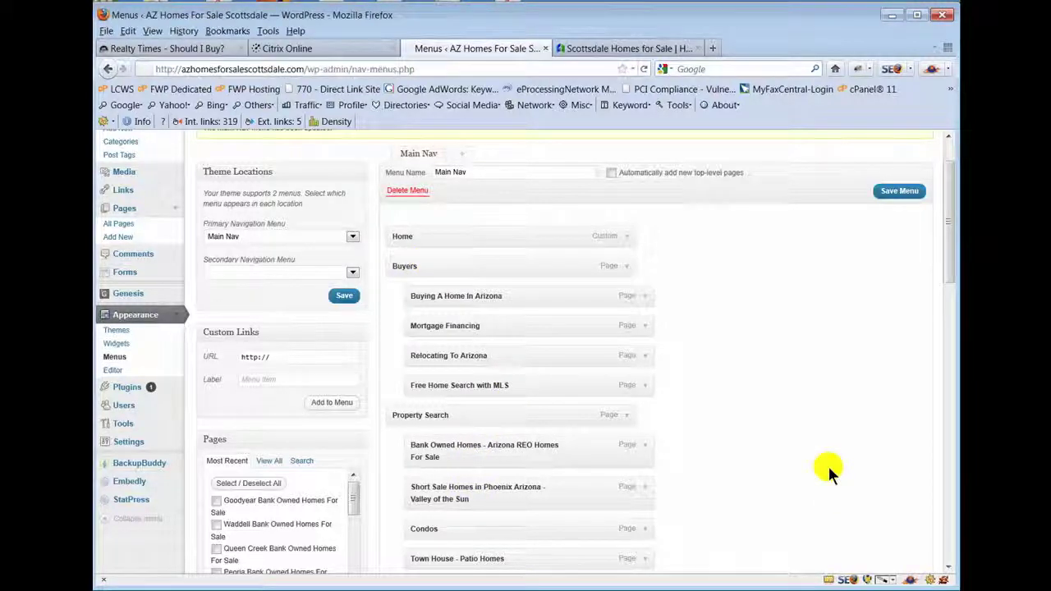
left_click(111, 370)
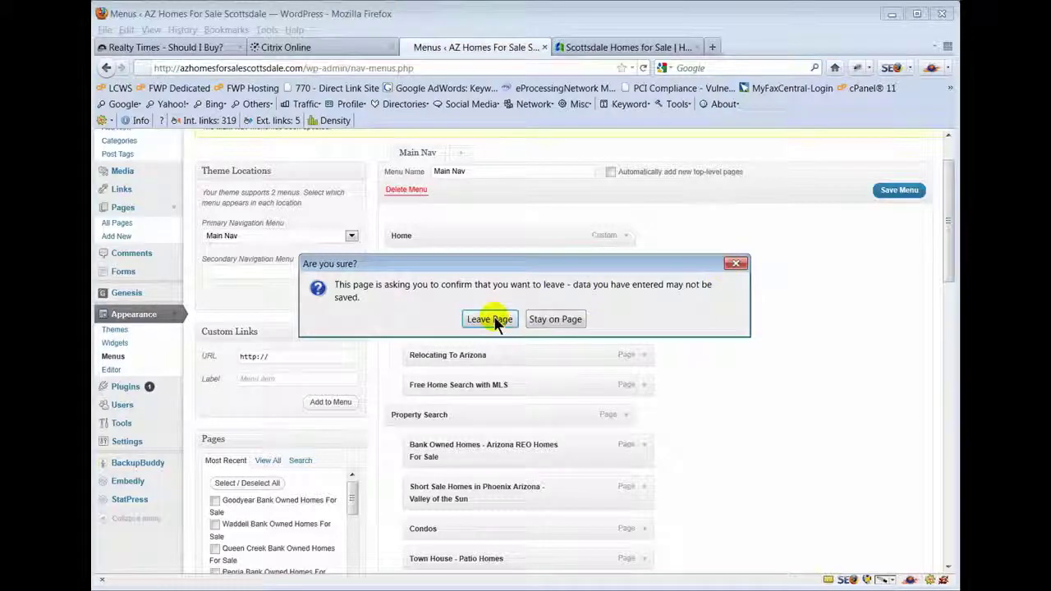
left_click(571, 319)
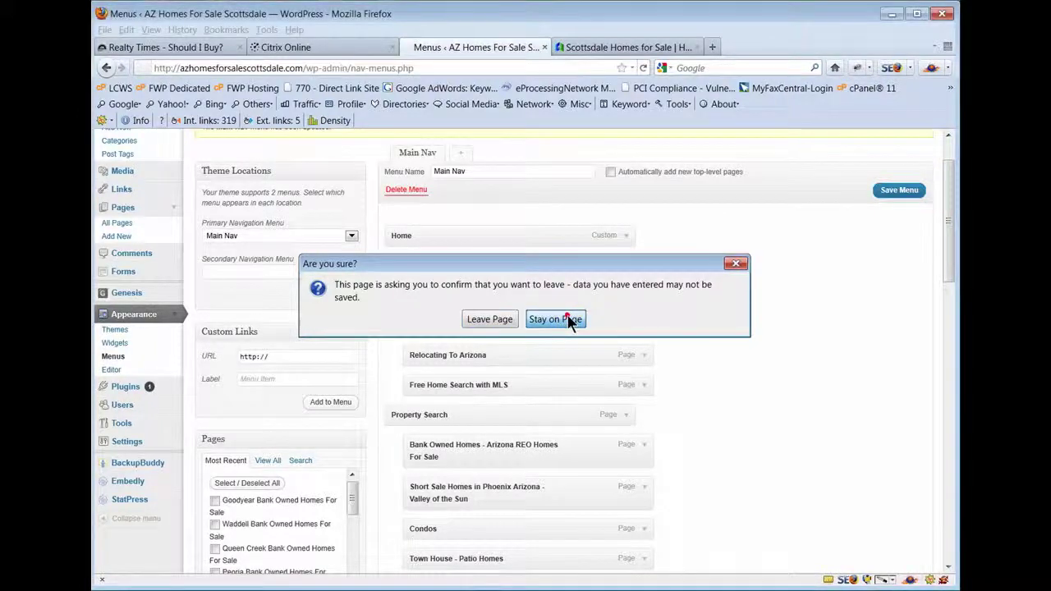
left_click(901, 191)
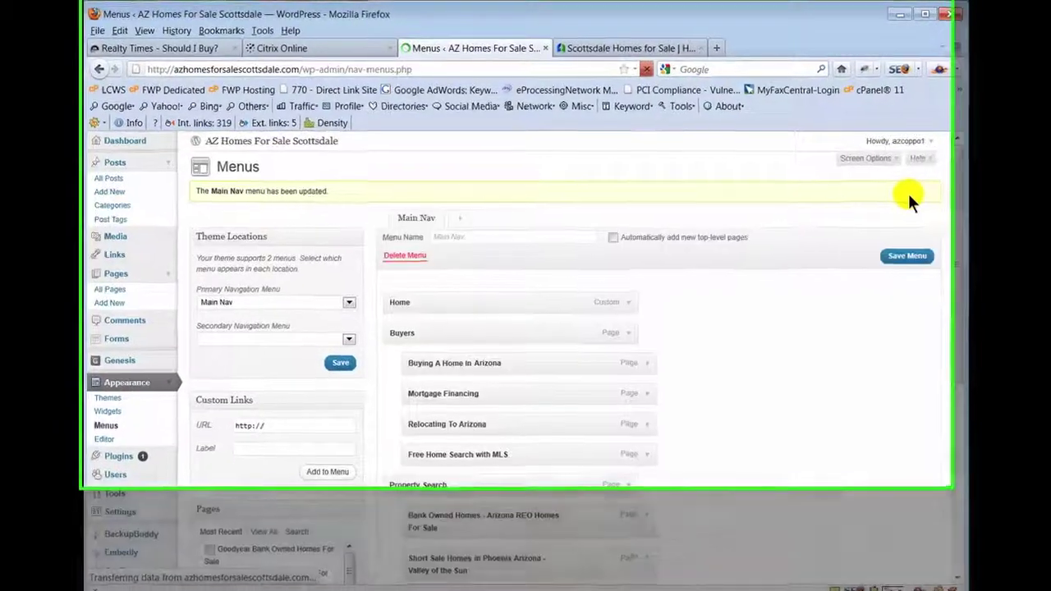
Reload the live site and confirm Contact Ivy shows only its original five pages.
left_click(576, 51)
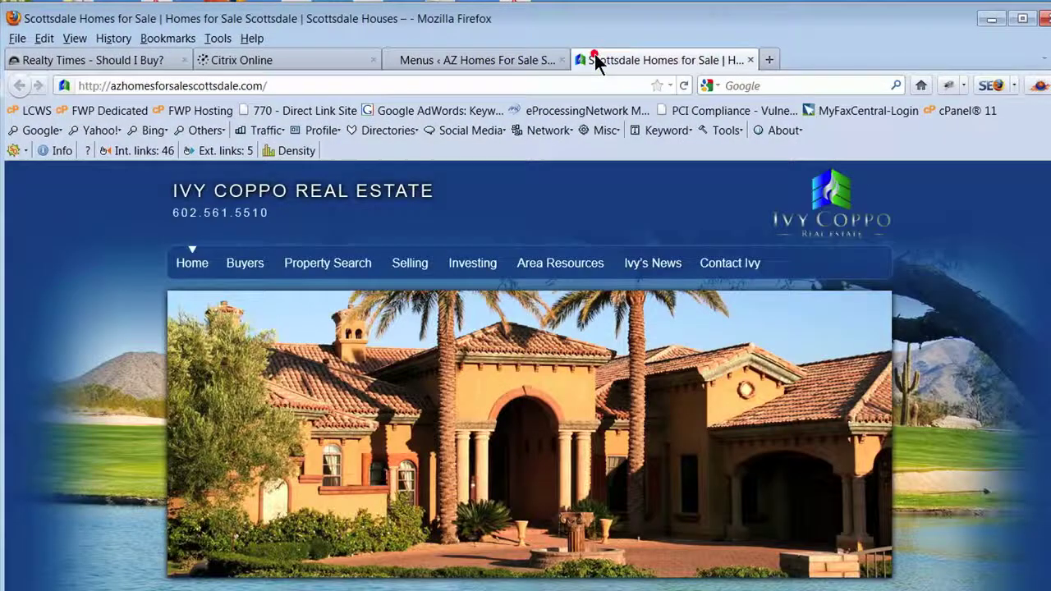
left_click(683, 83)
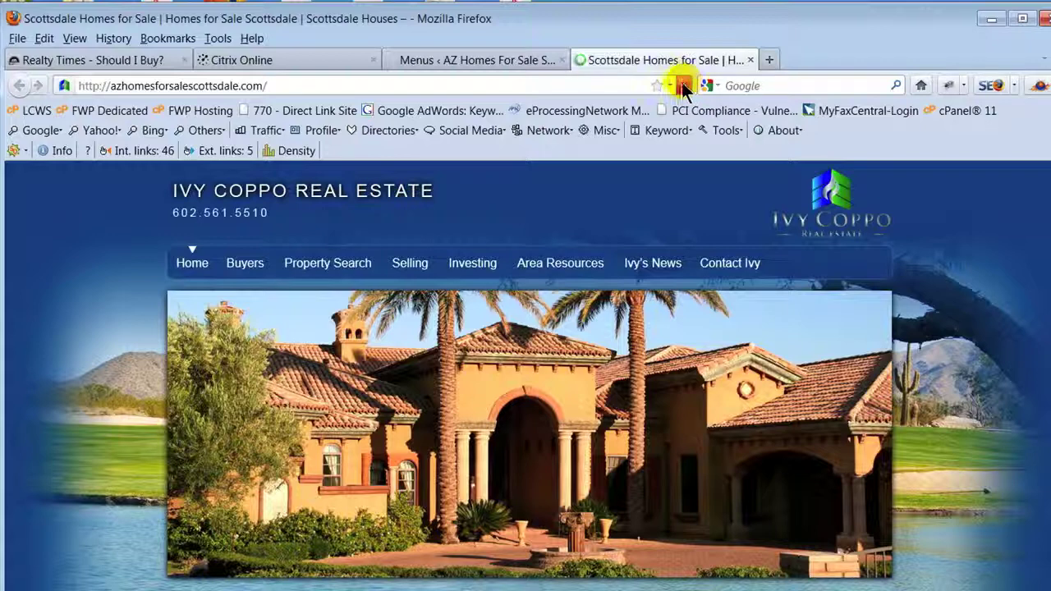
mouse_move(739, 280)
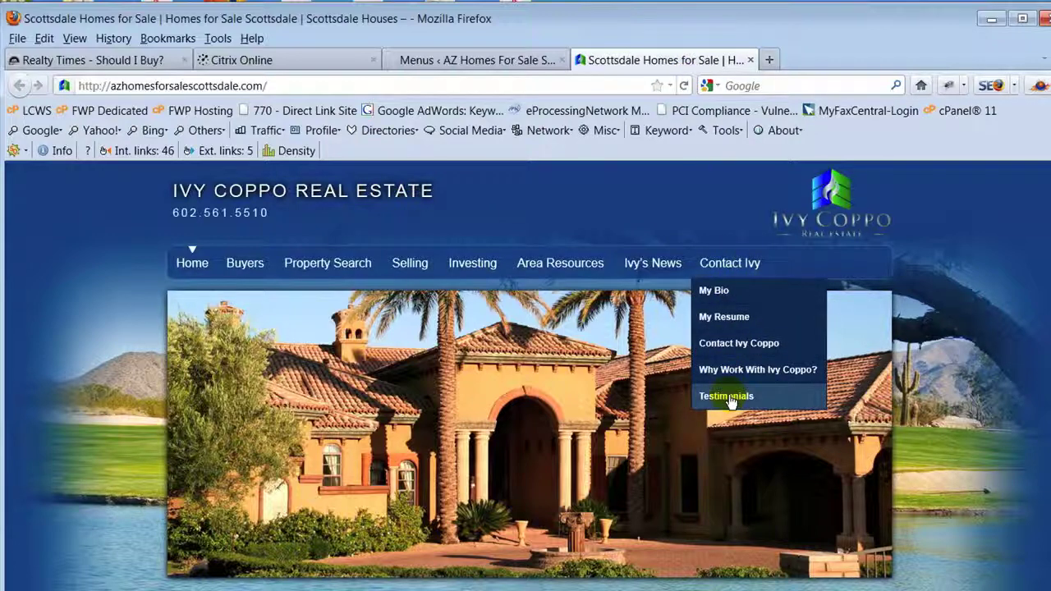
left_click(459, 70)
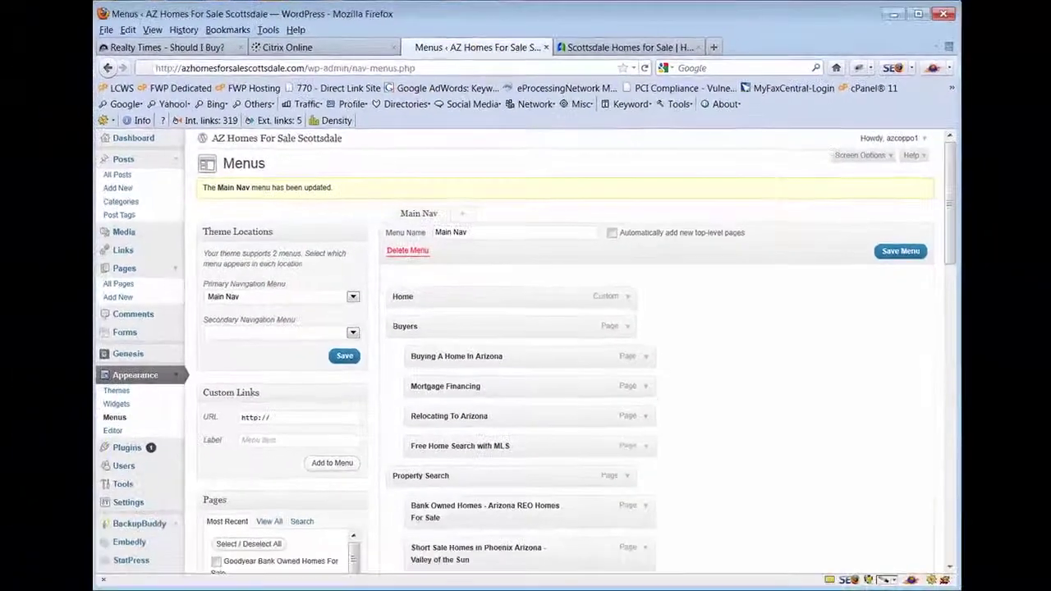
Bring up Appearance > Editor and scroll through the AgentPress Child Theme's style.css body styles.
left_click(113, 431)
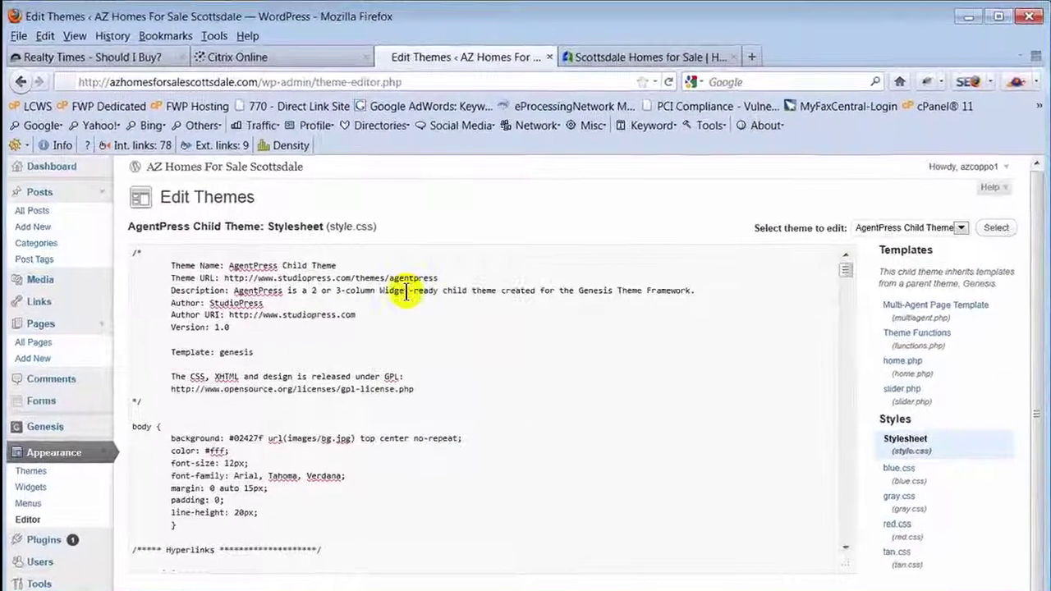
double_click(357, 230)
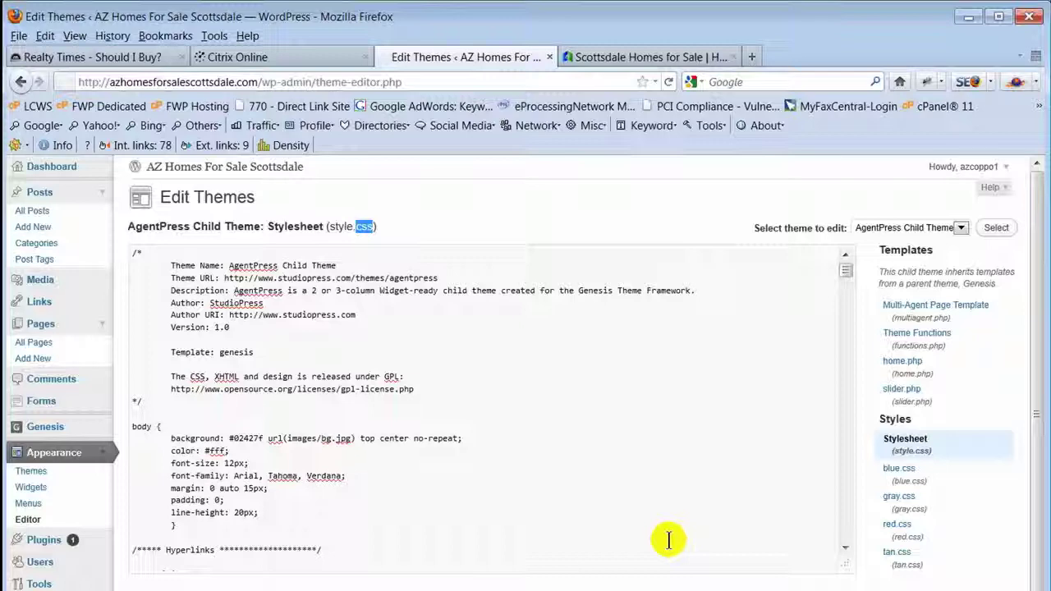
scroll(641, 481, "down", 5)
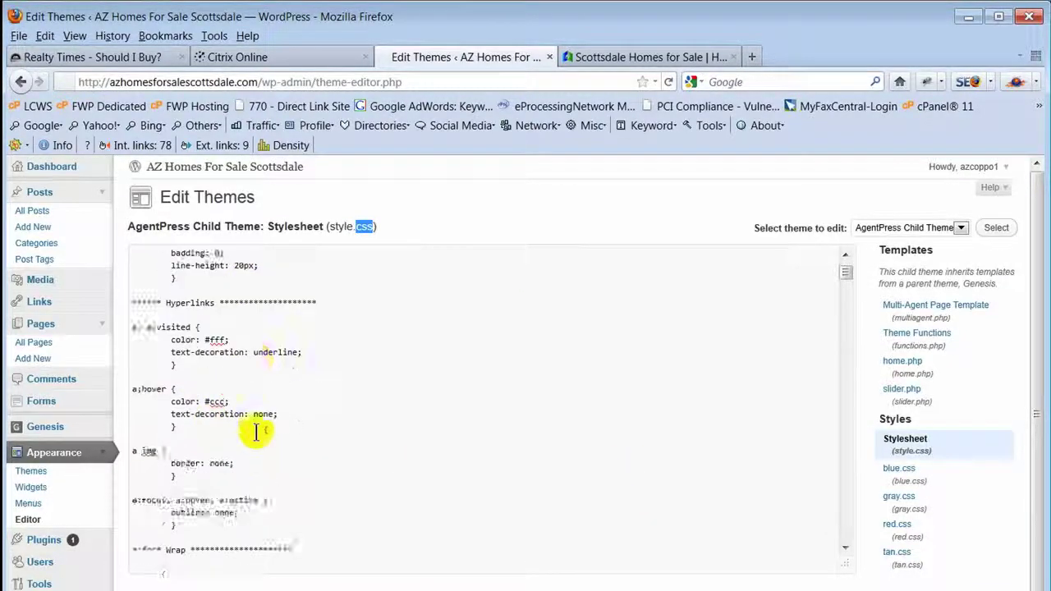
scroll(256, 432, "down", 5)
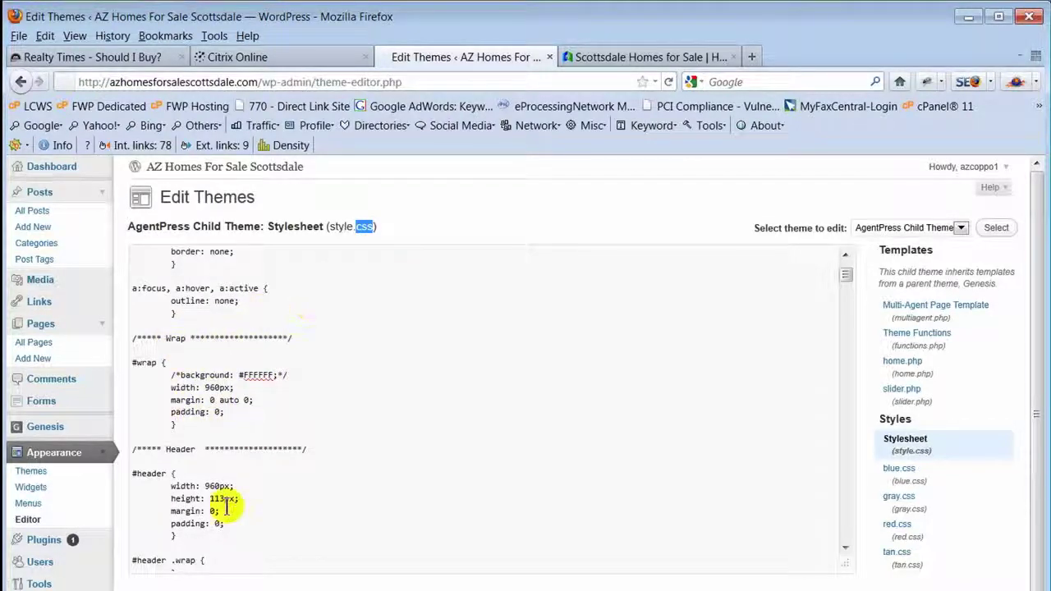
scroll(385, 454, "up", 9)
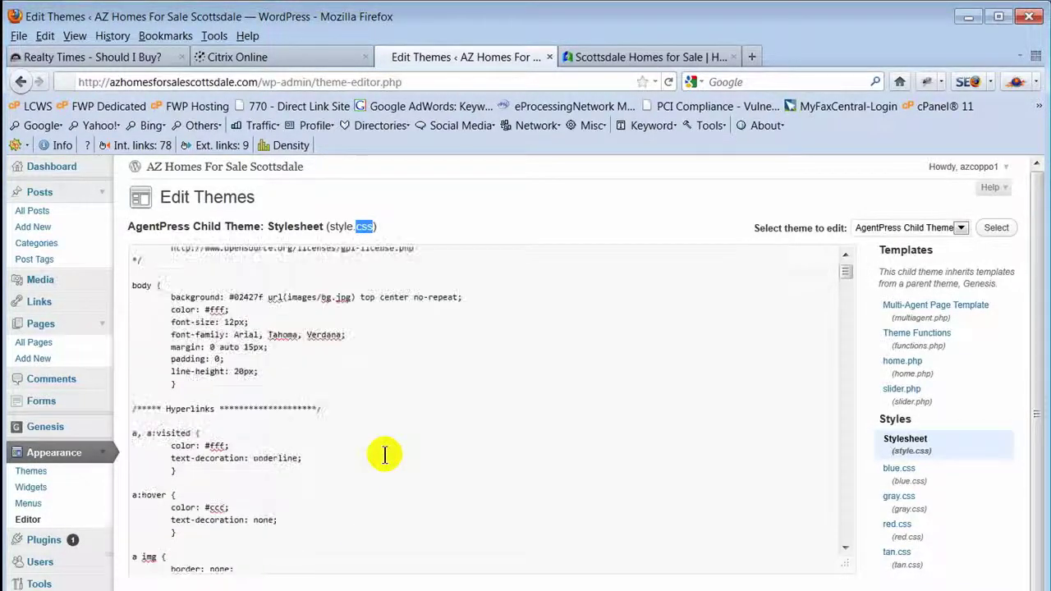
scroll(384, 454, "up", 4)
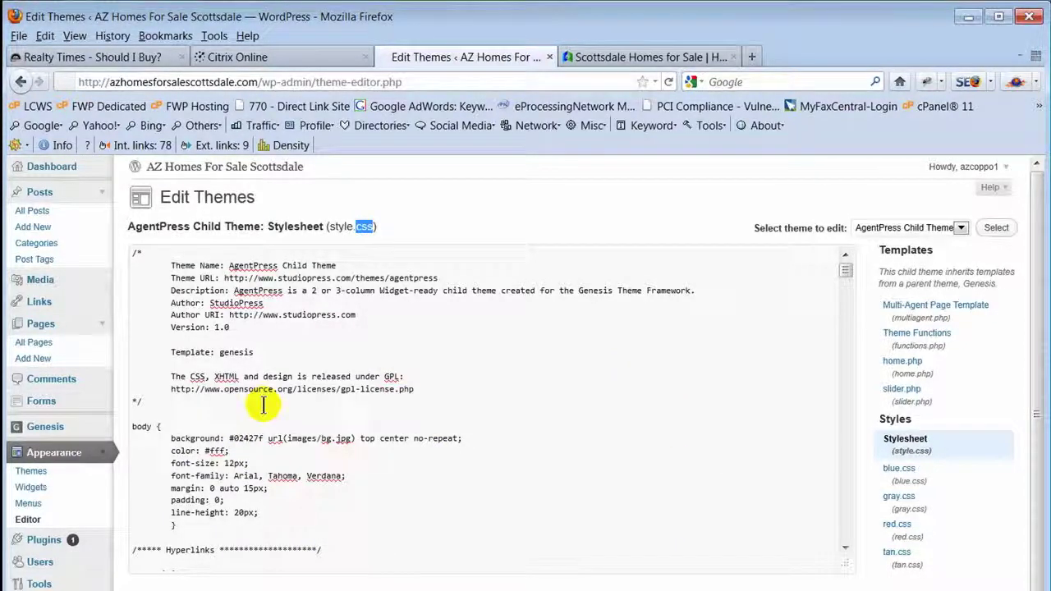
Collapse Appearance and filter Installed Plugins to show only the active plugins.
left_click(105, 454)
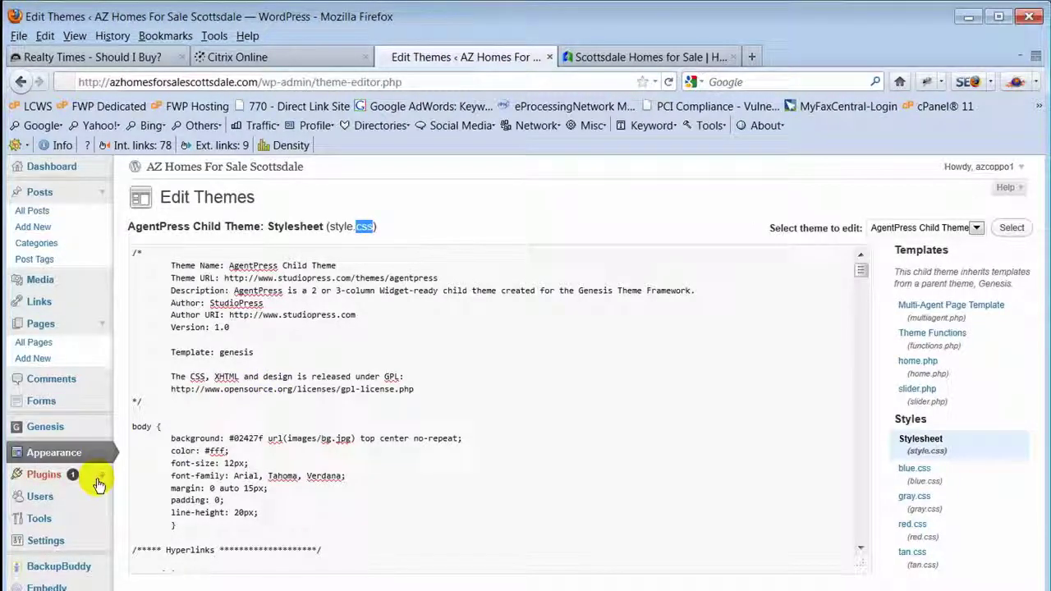
left_click(101, 481)
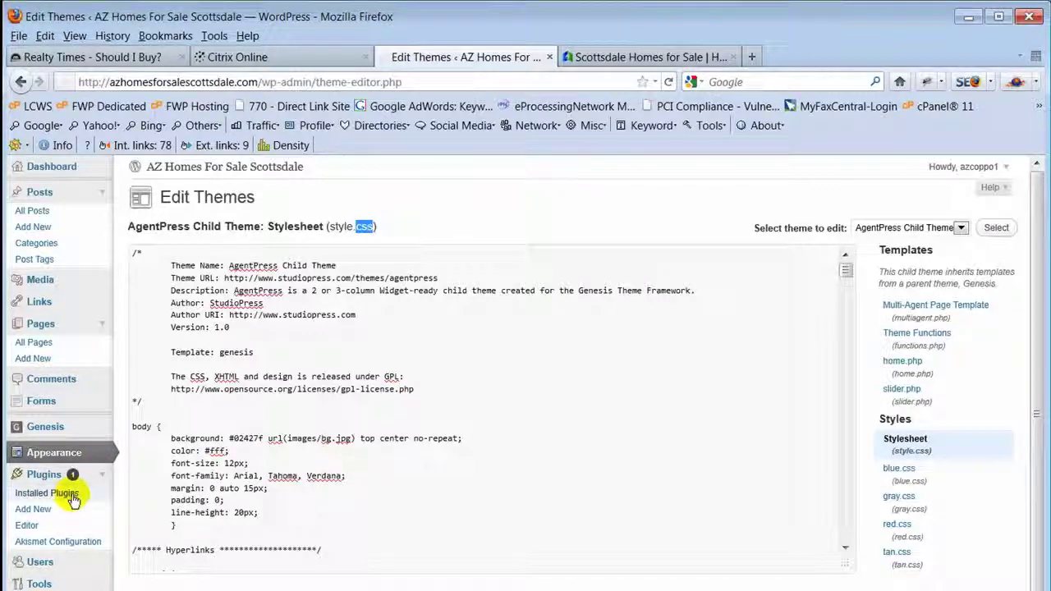
left_click(72, 498)
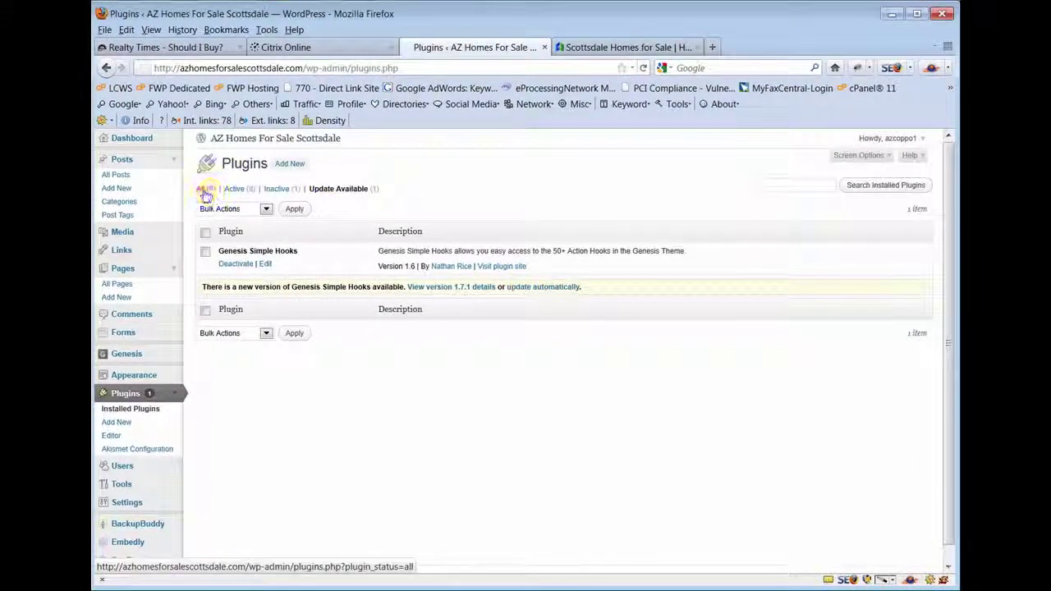
left_click(202, 190)
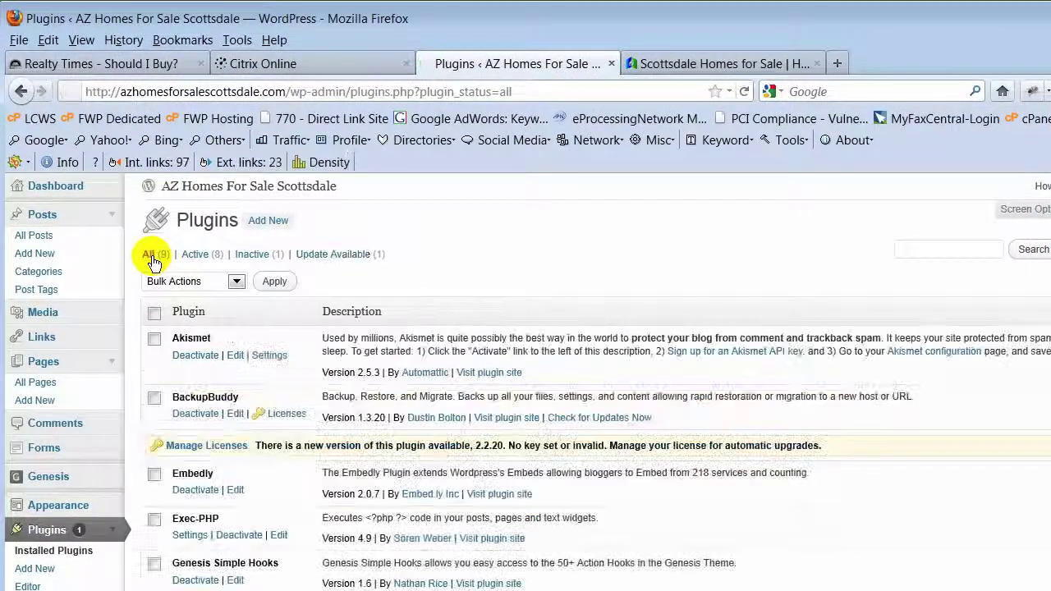
left_click(198, 256)
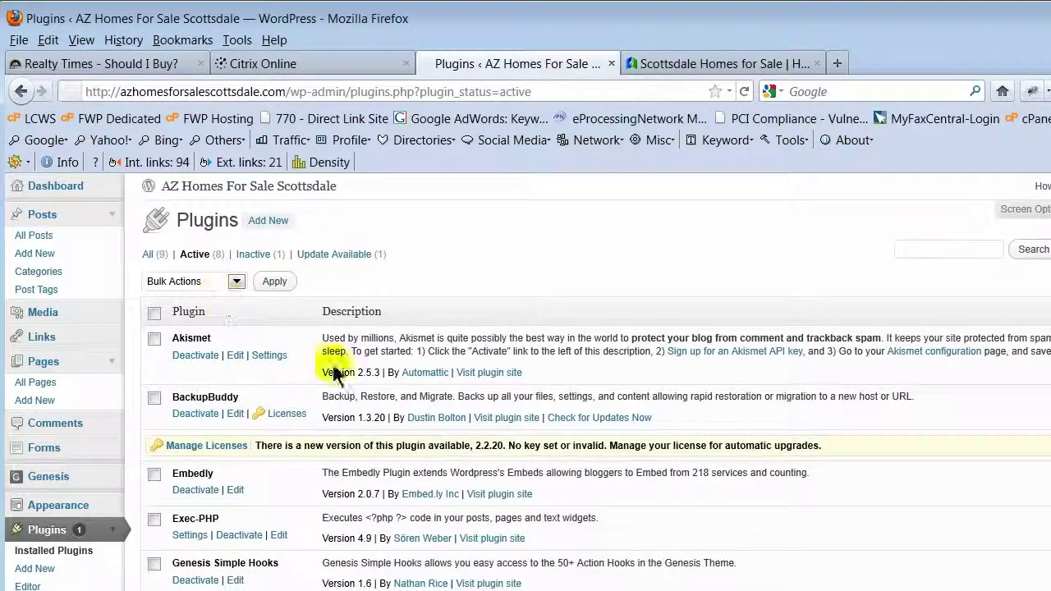
Highlight the Gravity Forms and WP-Cycle plugin names in the active list.
scroll(926, 493, "down", 3)
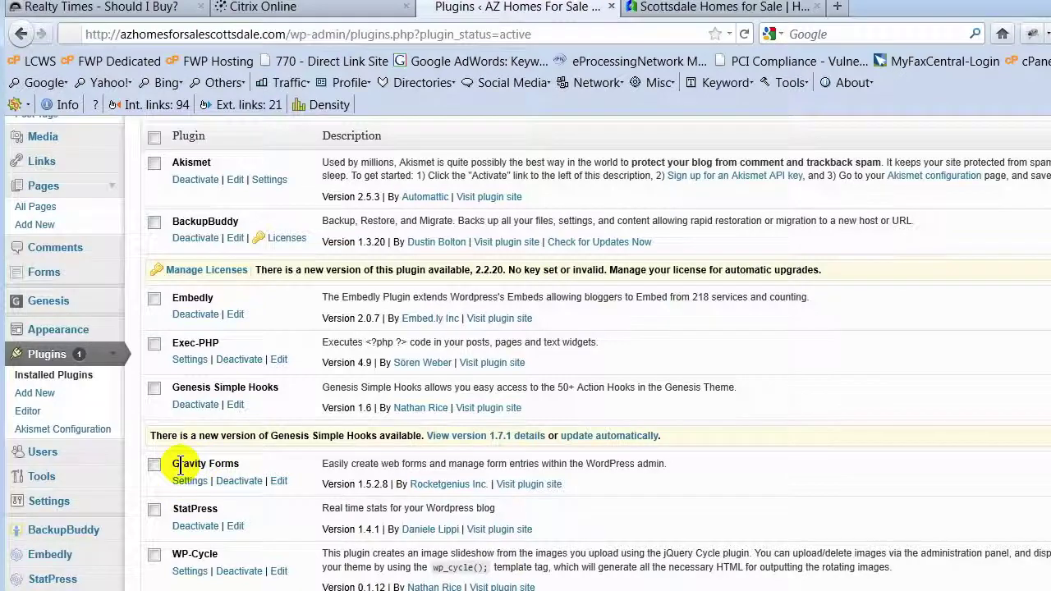
left_click_drag(173, 465, 241, 466)
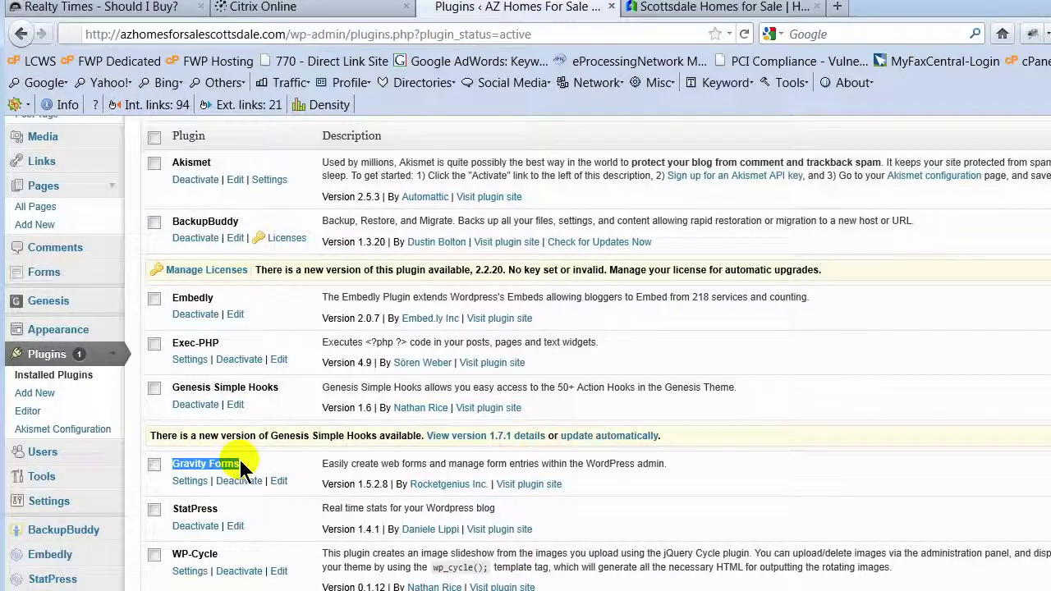
left_click(171, 557)
left_click_drag(171, 557, 217, 556)
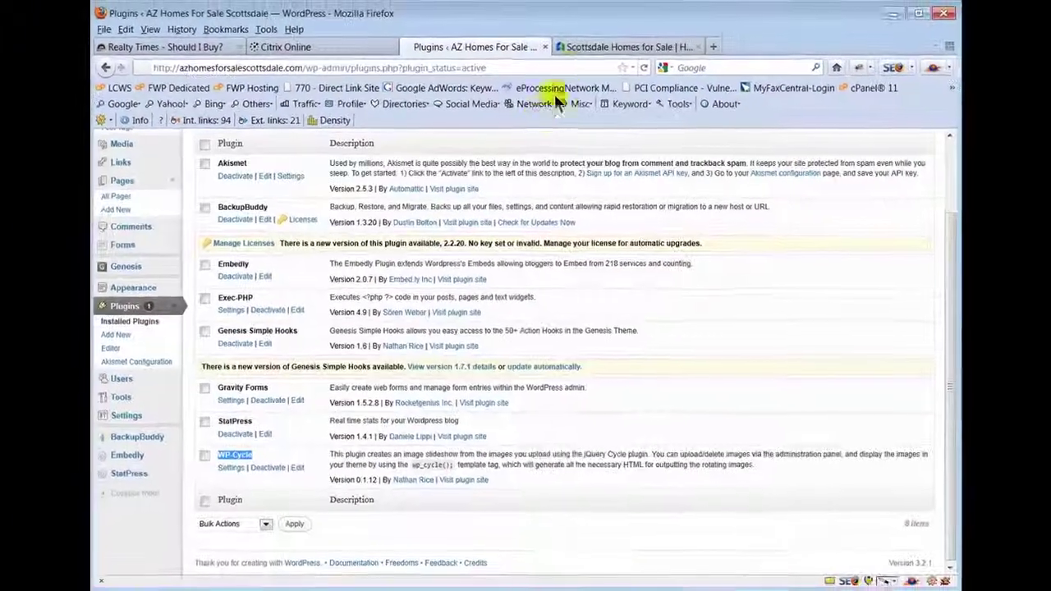
left_click(579, 49)
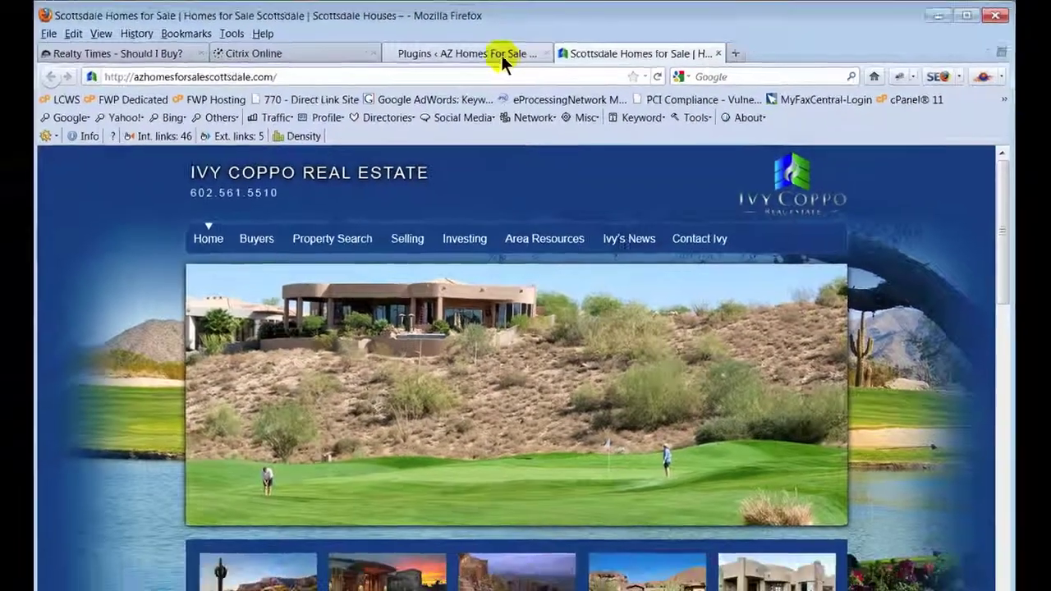
left_click(502, 63)
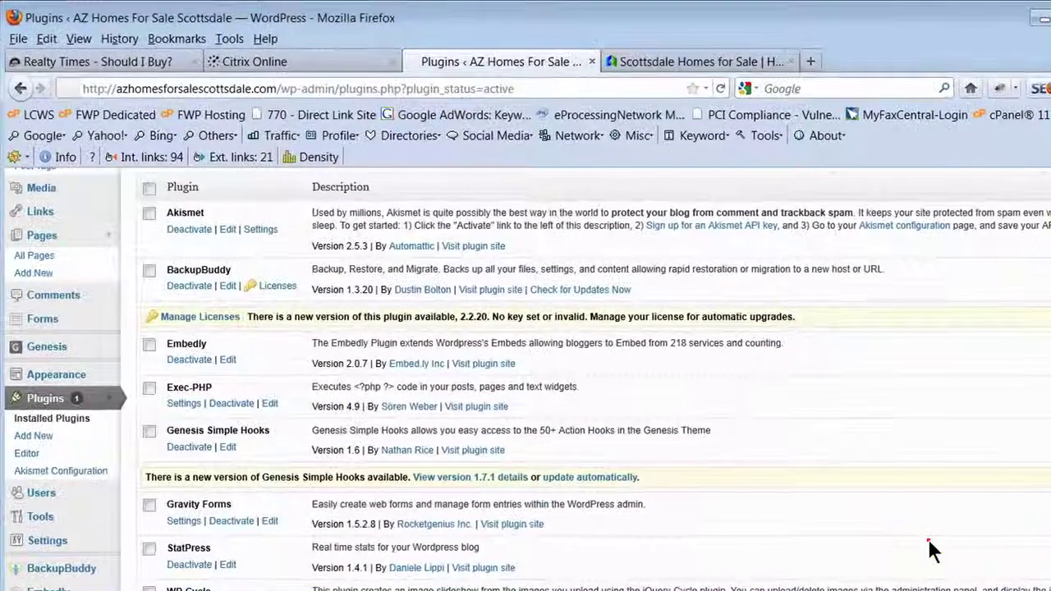
left_click(793, 413)
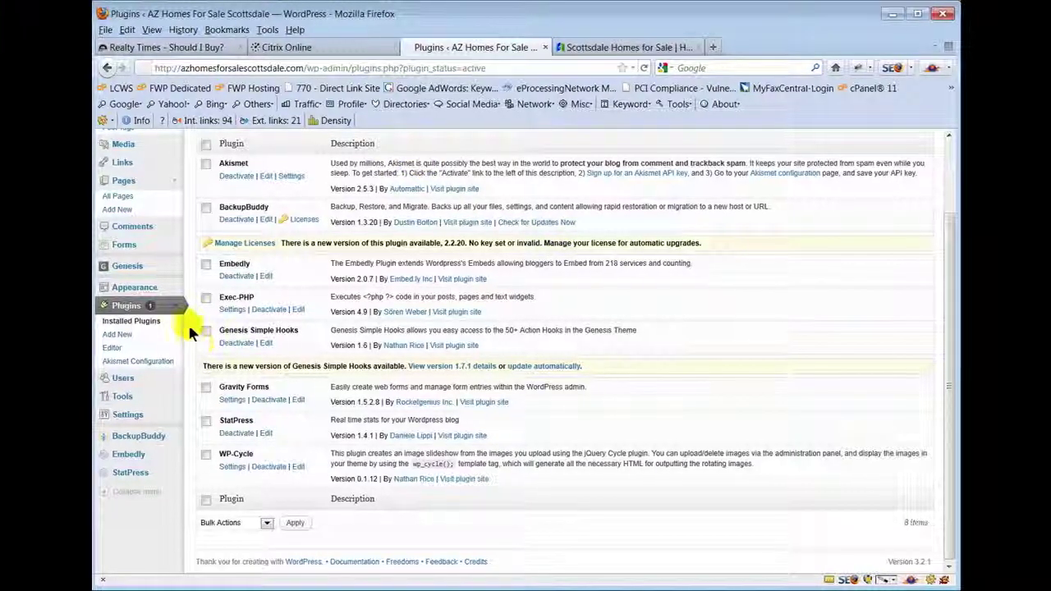
left_click(177, 308)
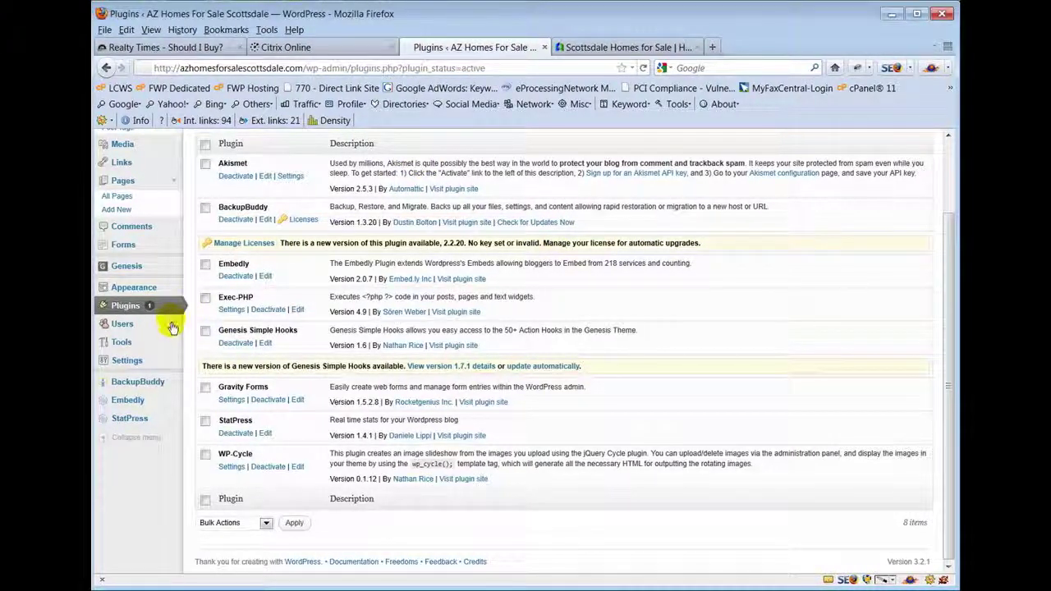
left_click(172, 328)
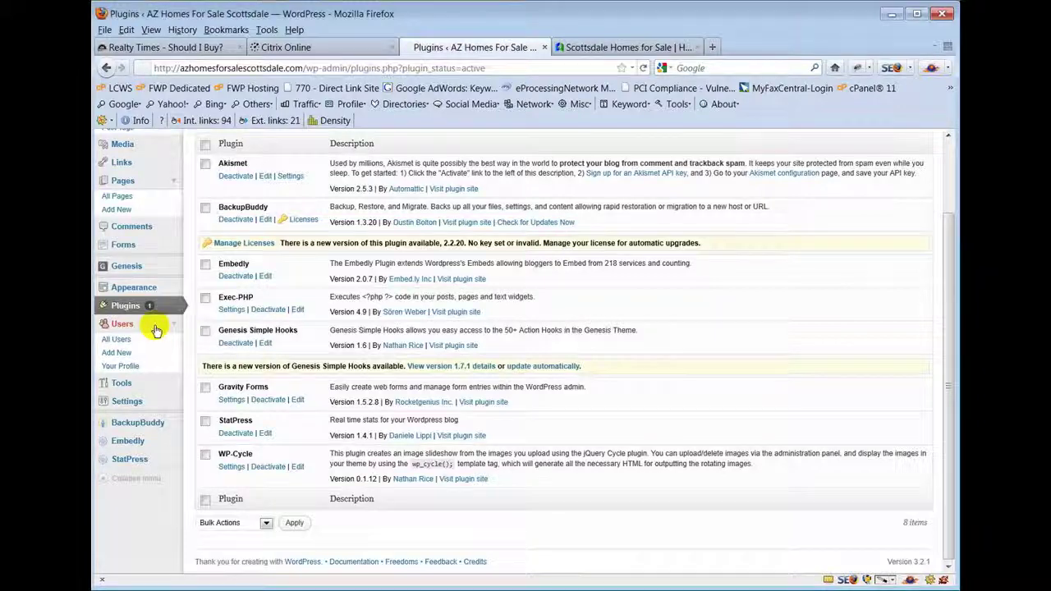
left_click(127, 339)
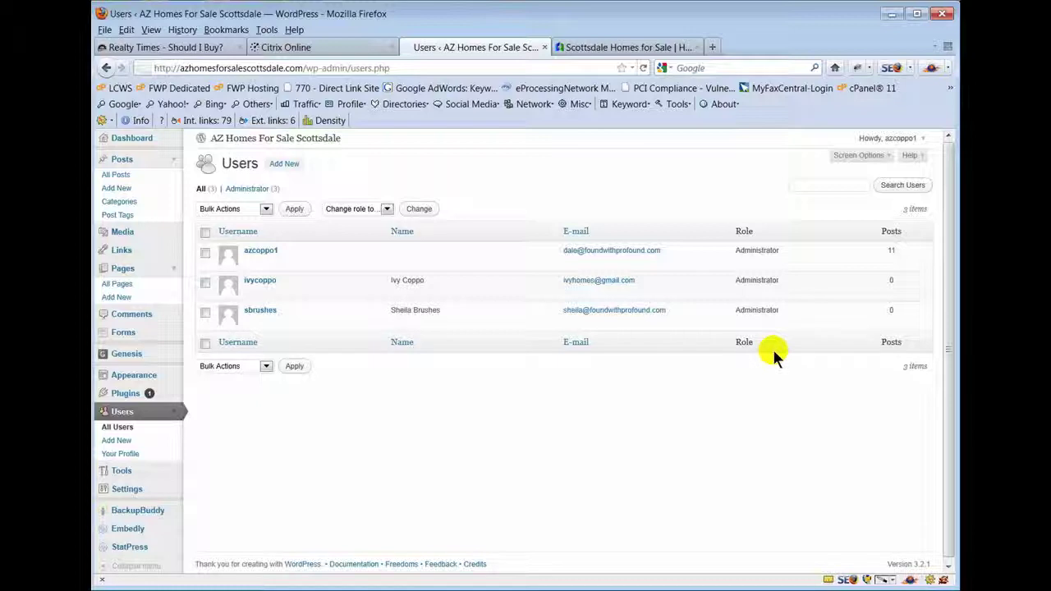
mouse_move(463, 317)
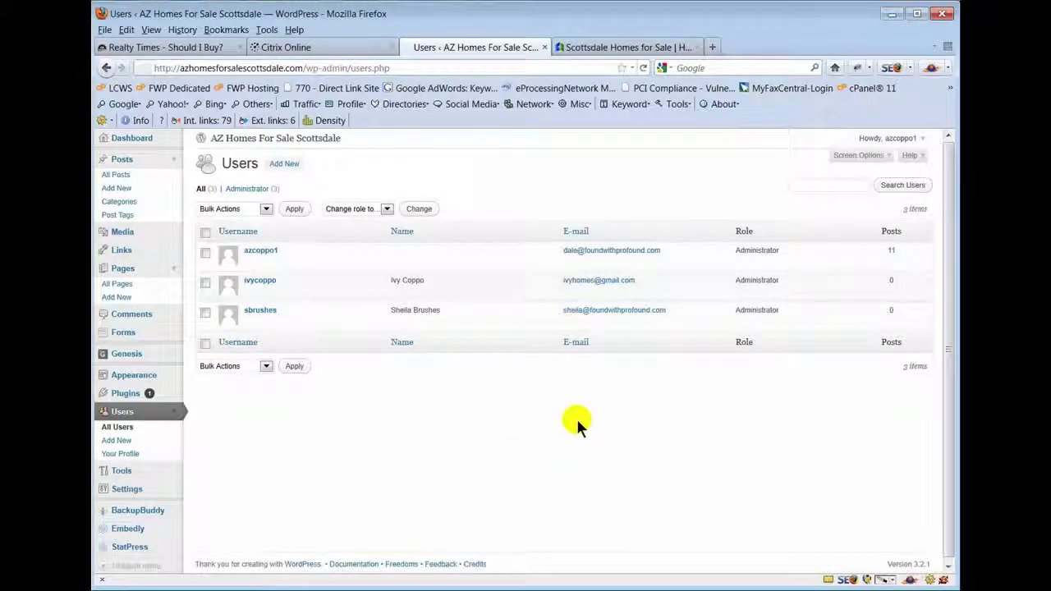
scroll(578, 422, "down", 1)
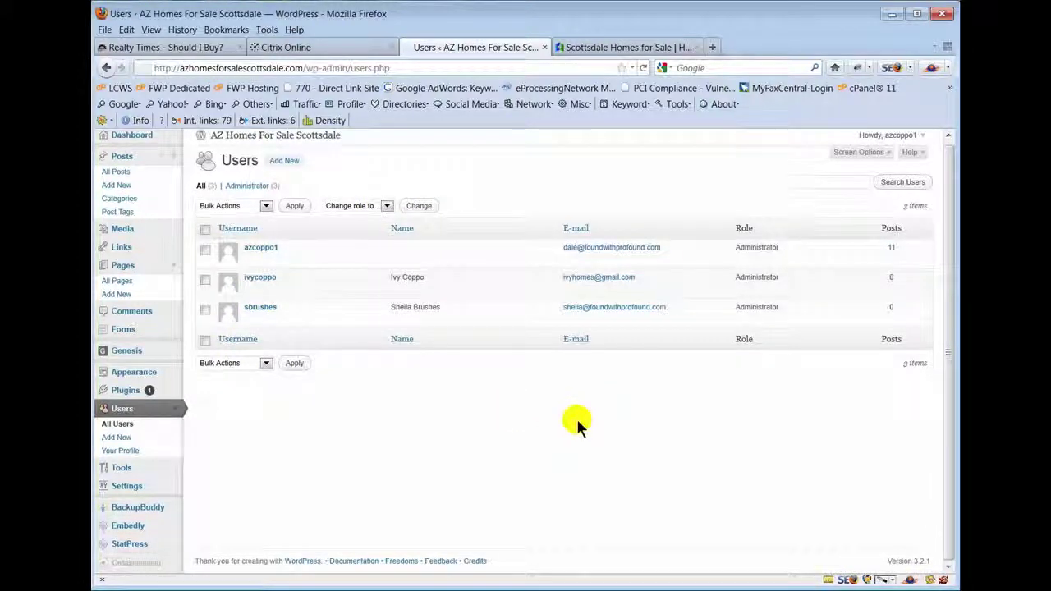
Open Settings > Privacy to review the Site Visibility option for search engines.
left_click(172, 474)
scroll(352, 469, "down", 1)
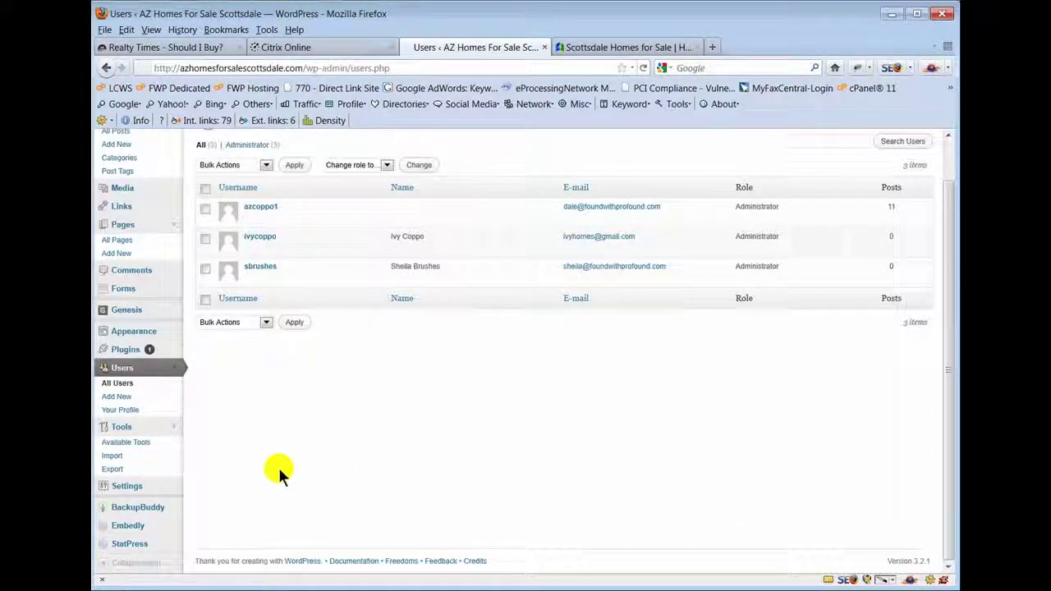
left_click(173, 488)
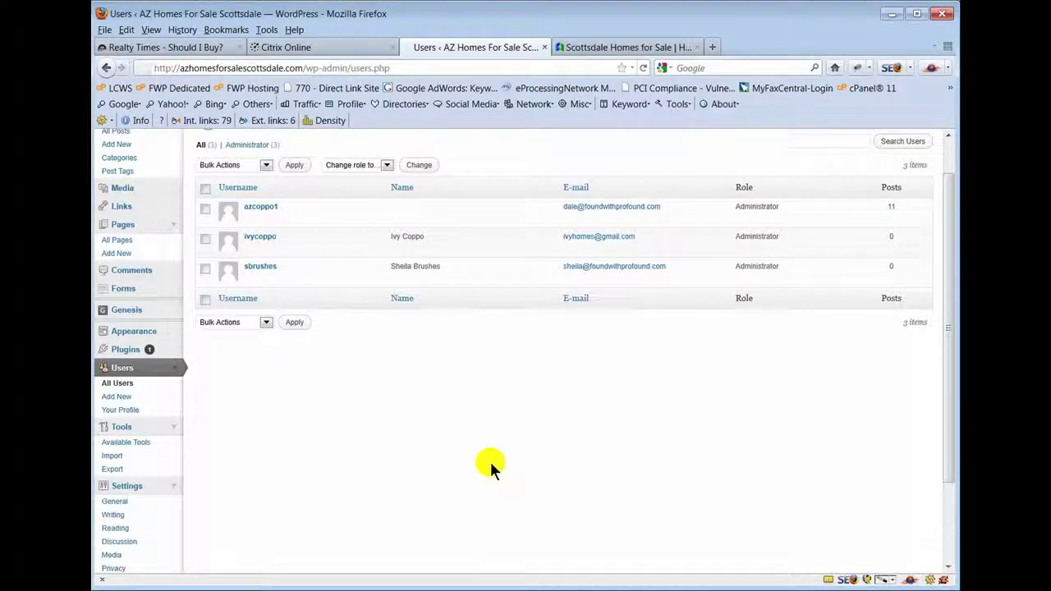
scroll(489, 464, "down", 3)
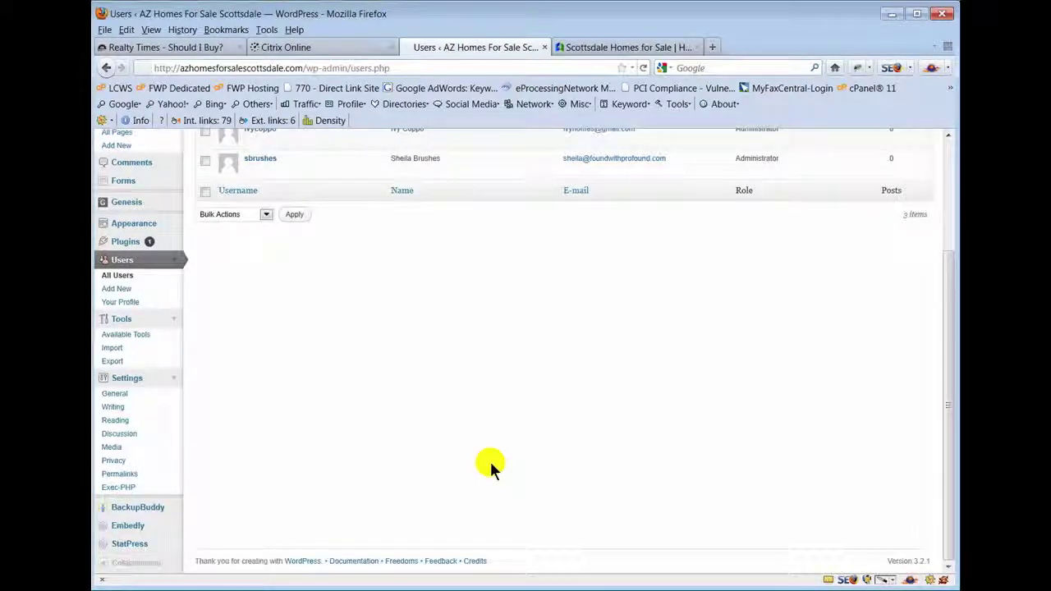
left_click(121, 463)
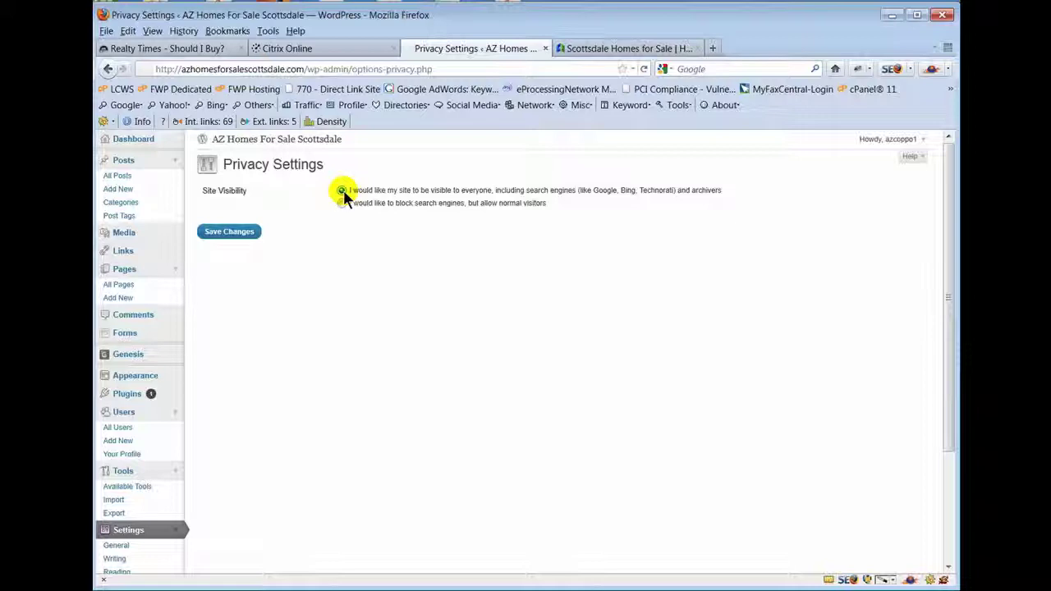
scroll(379, 335, "down", 3)
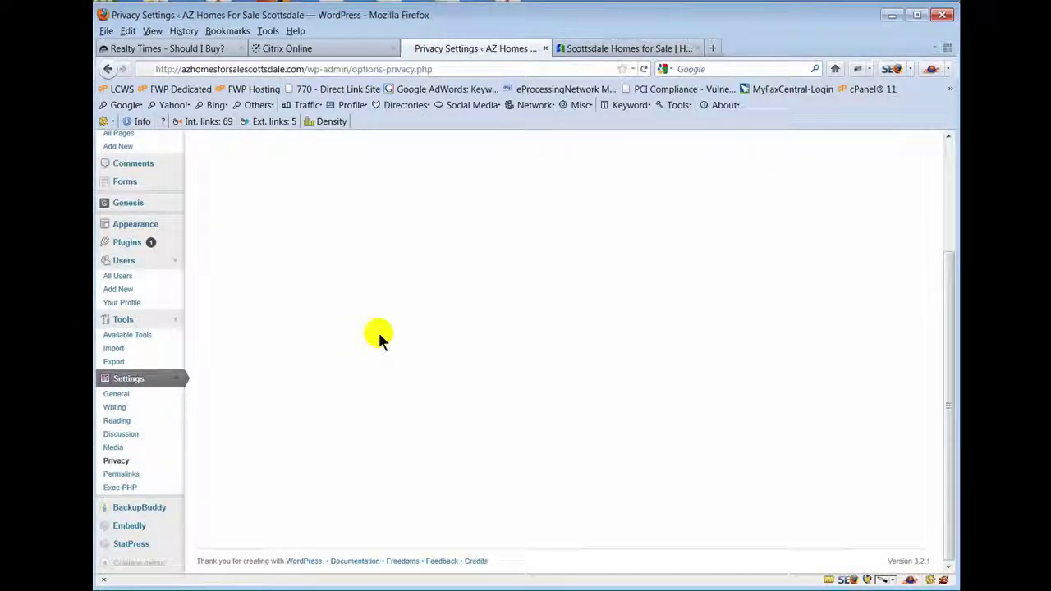
Open General Settings and check the admin e-mail, membership and timezone fields.
left_click(115, 396)
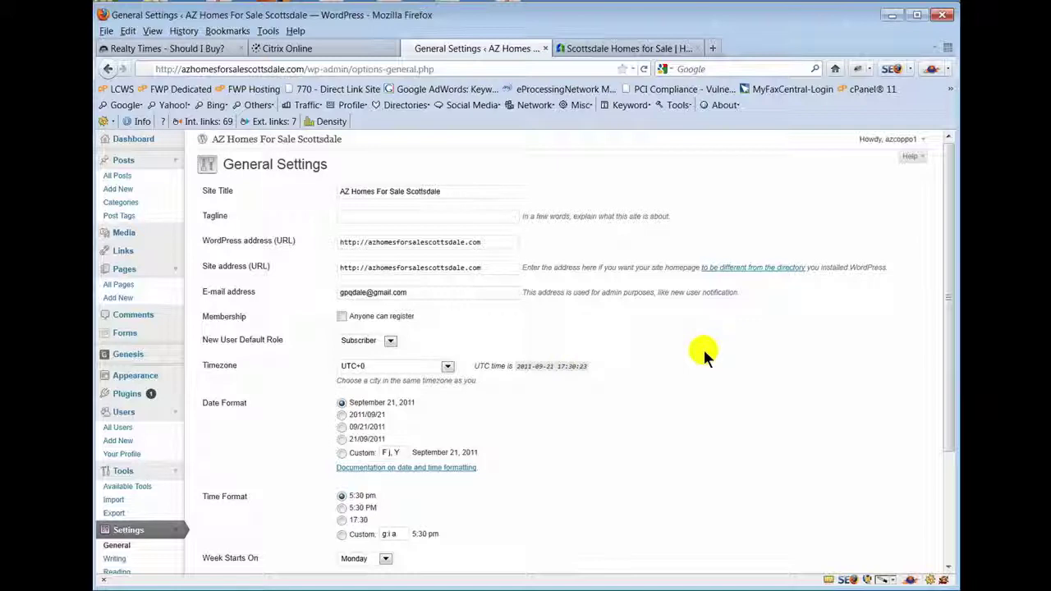
triple_click(452, 293)
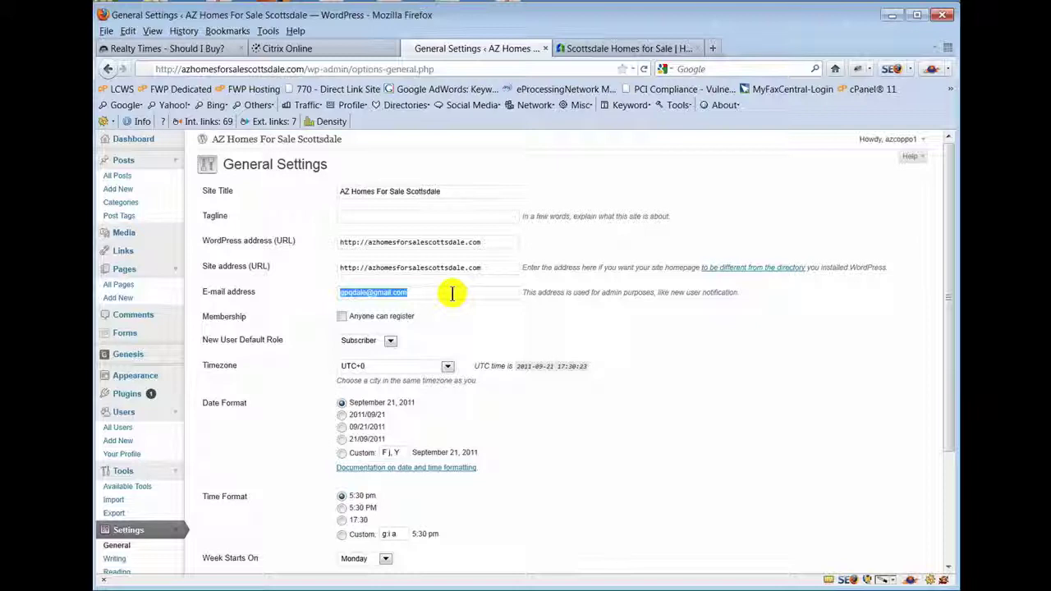
left_click(320, 325)
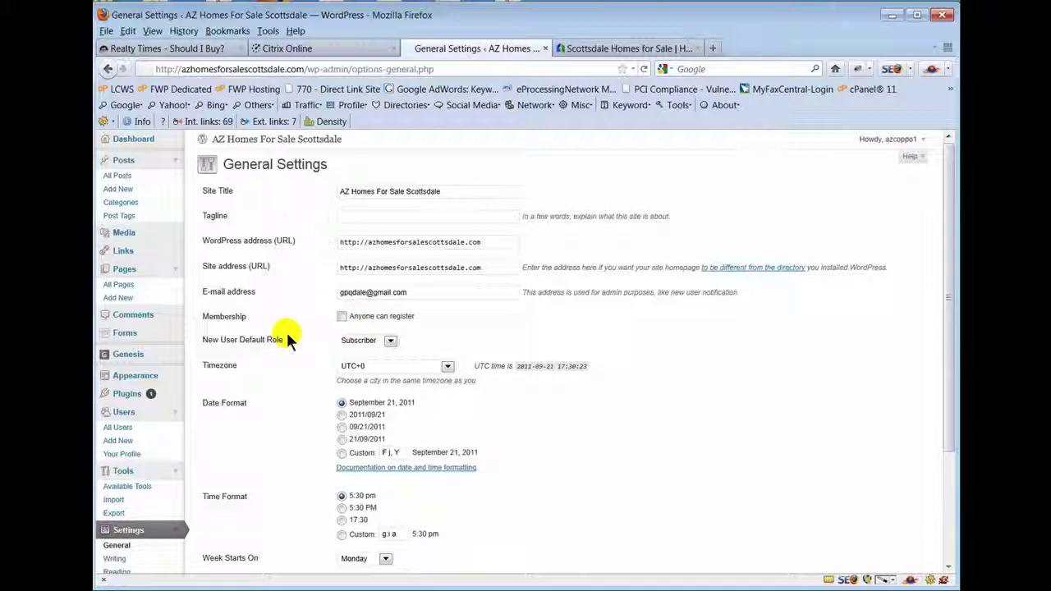
scroll(288, 338, "down", 3)
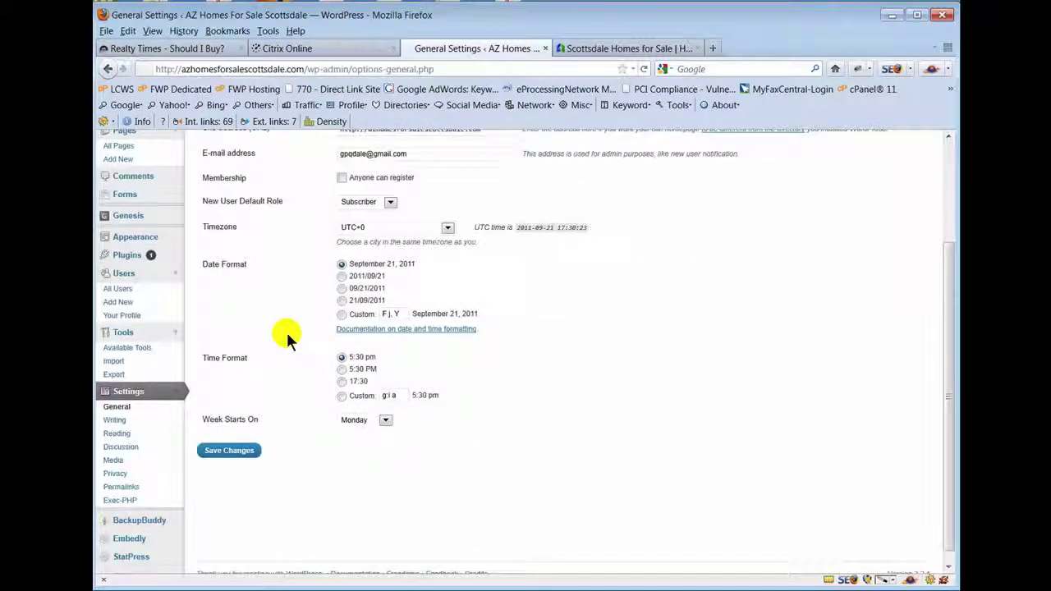
Change the site timezone from UTC+0 to Phoenix.
left_click(447, 228)
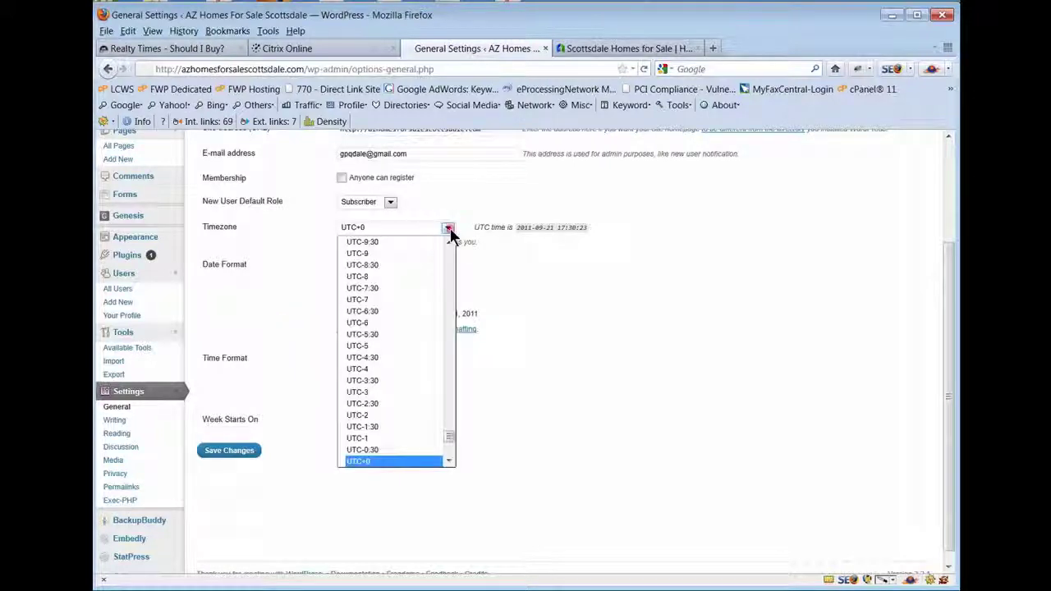
left_click(450, 266)
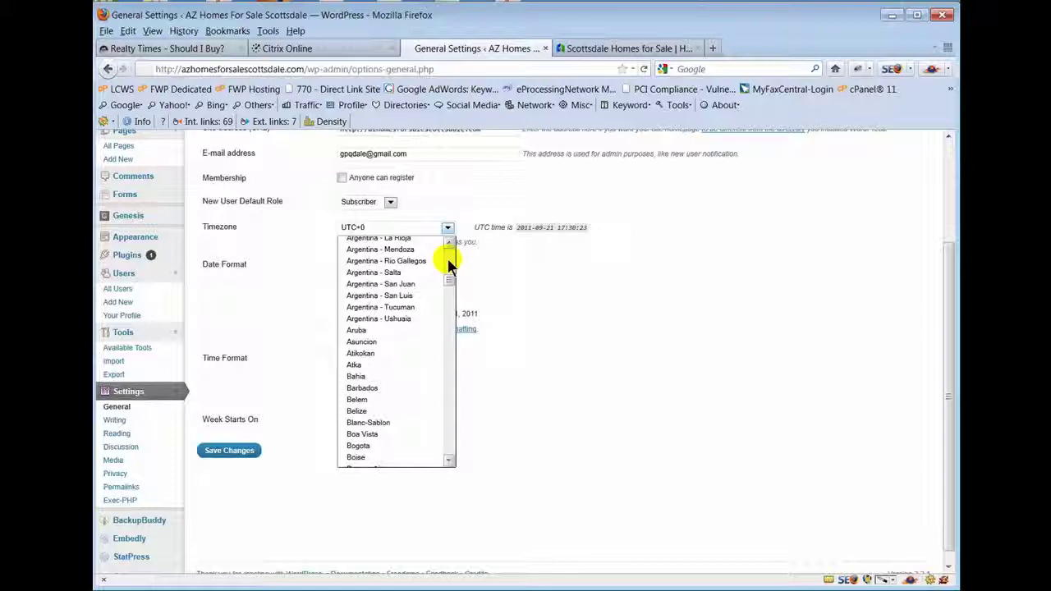
scroll(446, 259, "up", 15)
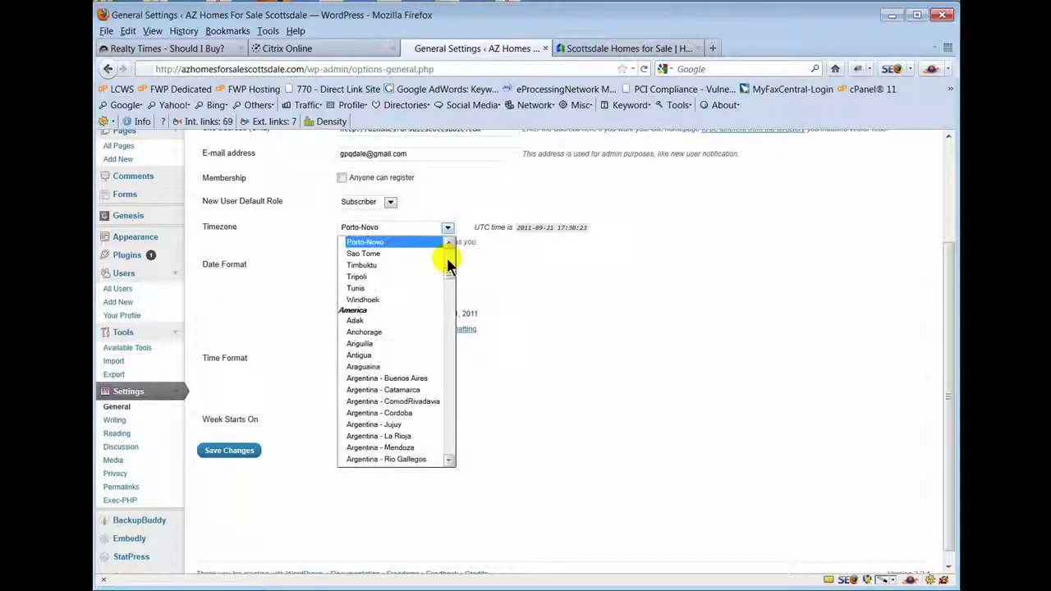
scroll(421, 294, "up", 6)
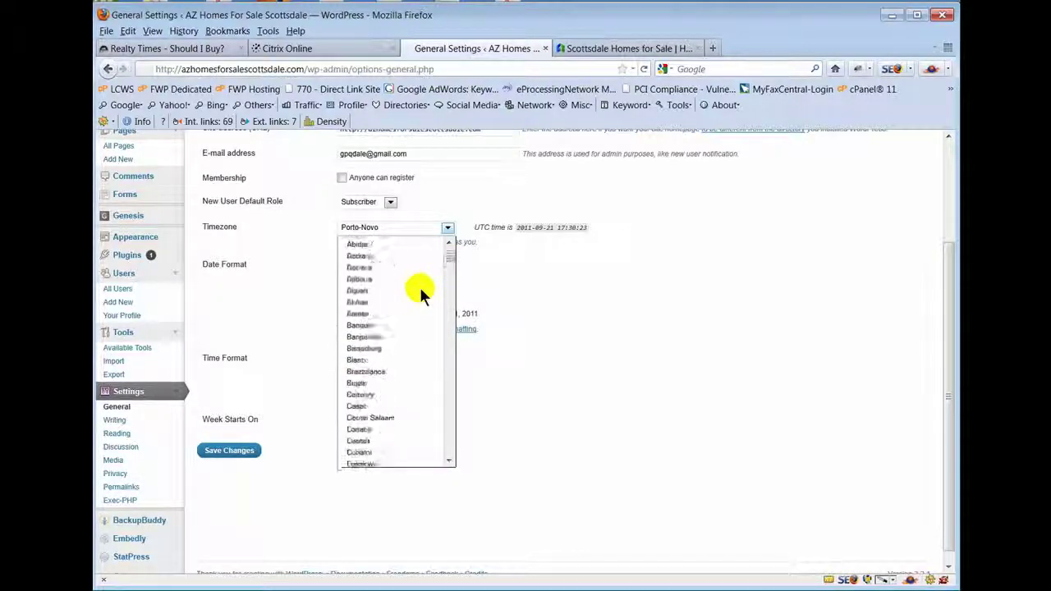
scroll(422, 294, "down", 8)
scroll(421, 294, "down", 15)
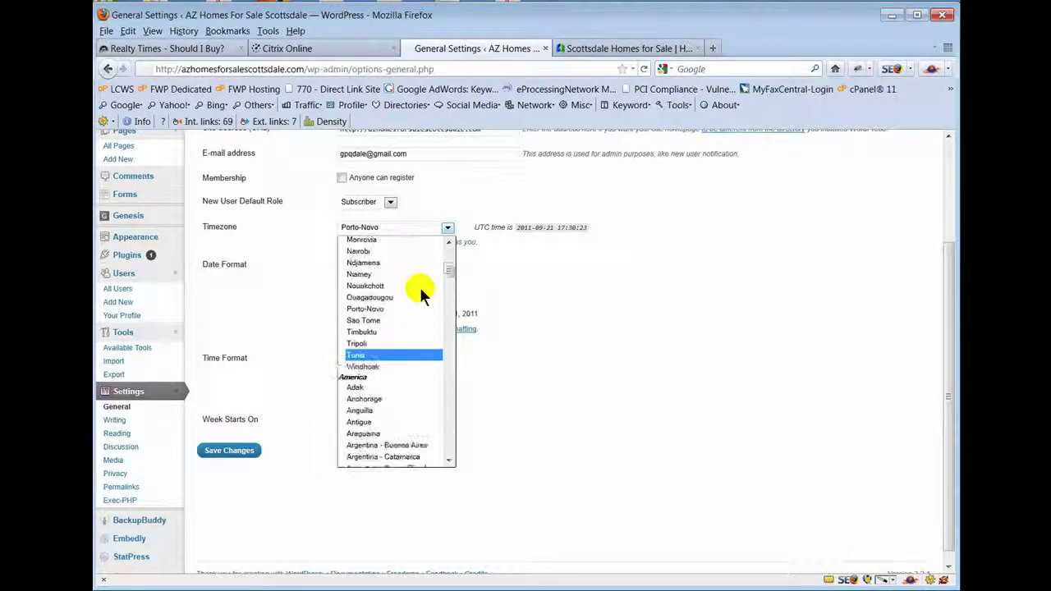
scroll(422, 294, "down", 20)
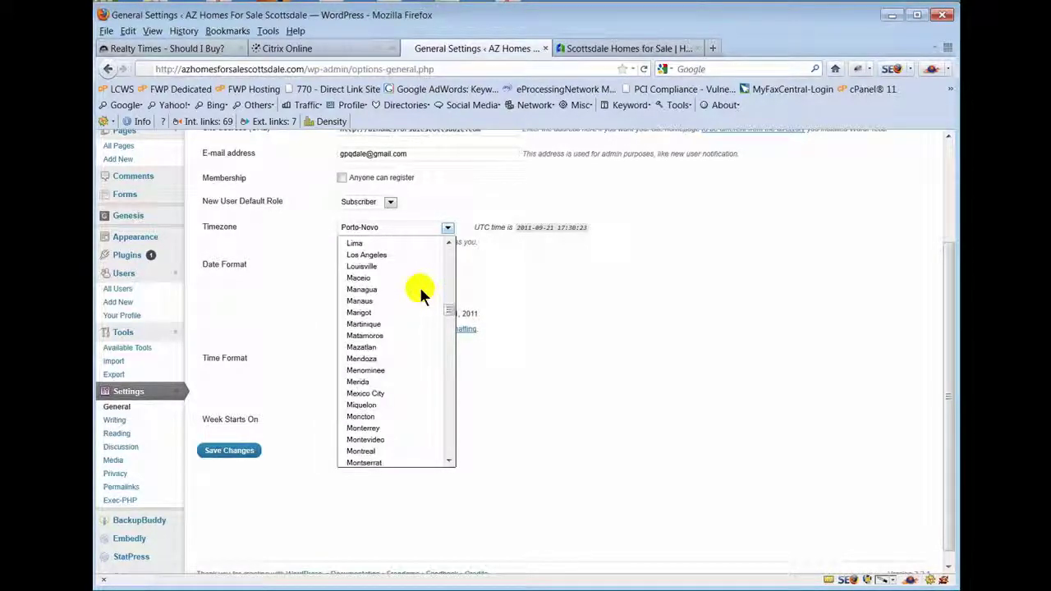
scroll(421, 294, "down", 10)
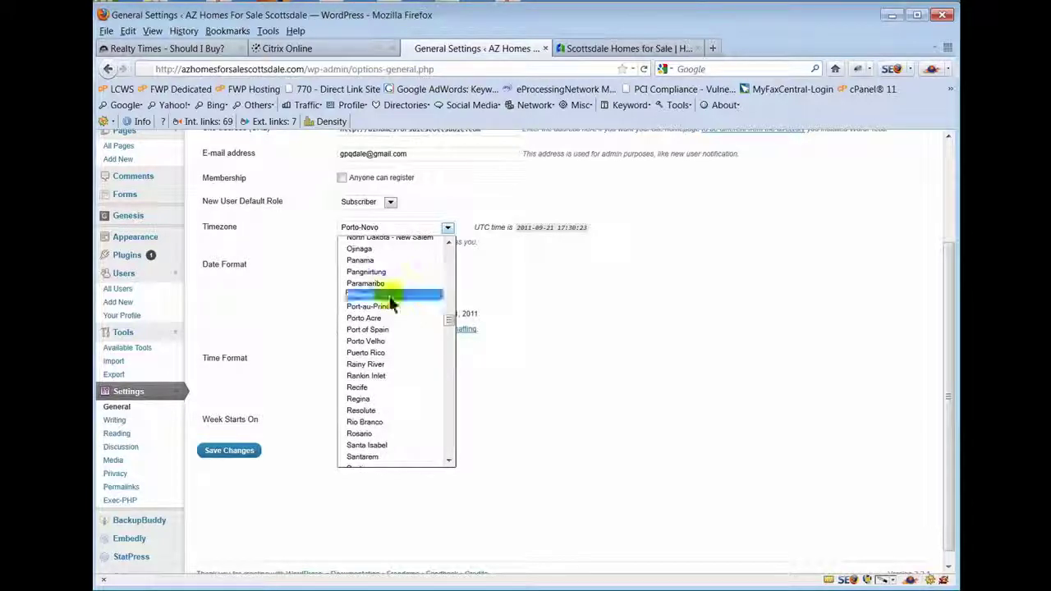
left_click(421, 295)
left_click(593, 293)
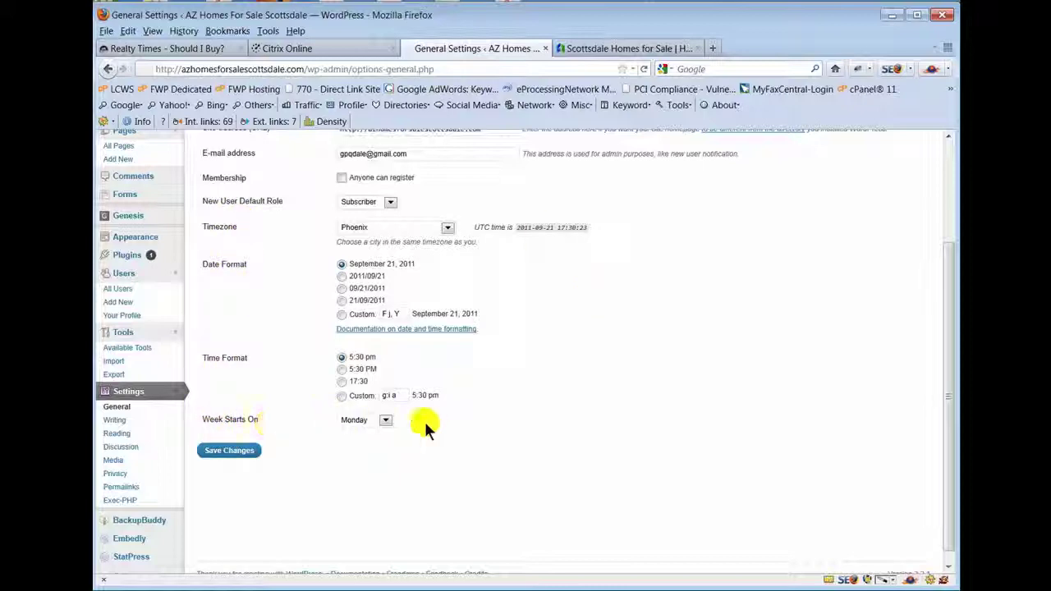
Keep Monday as the first day of the week and save the general settings.
left_click(386, 421)
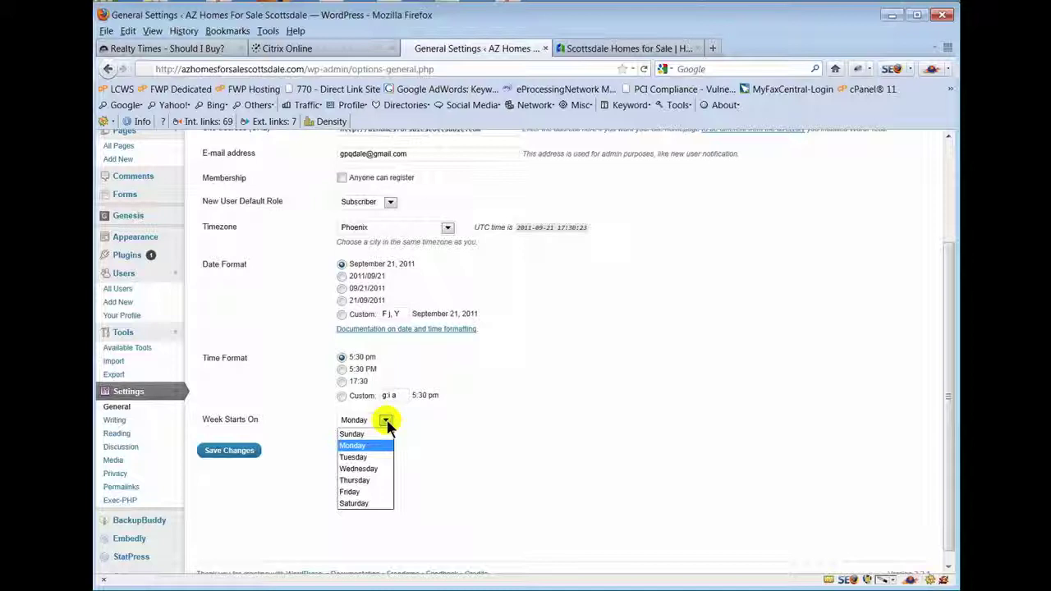
left_click(386, 421)
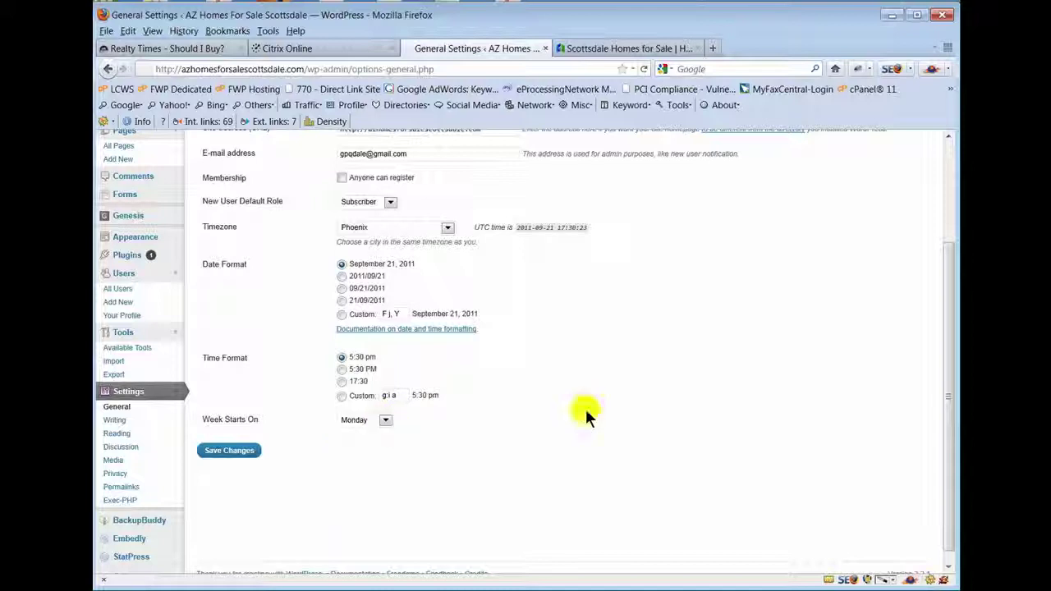
left_click(233, 452)
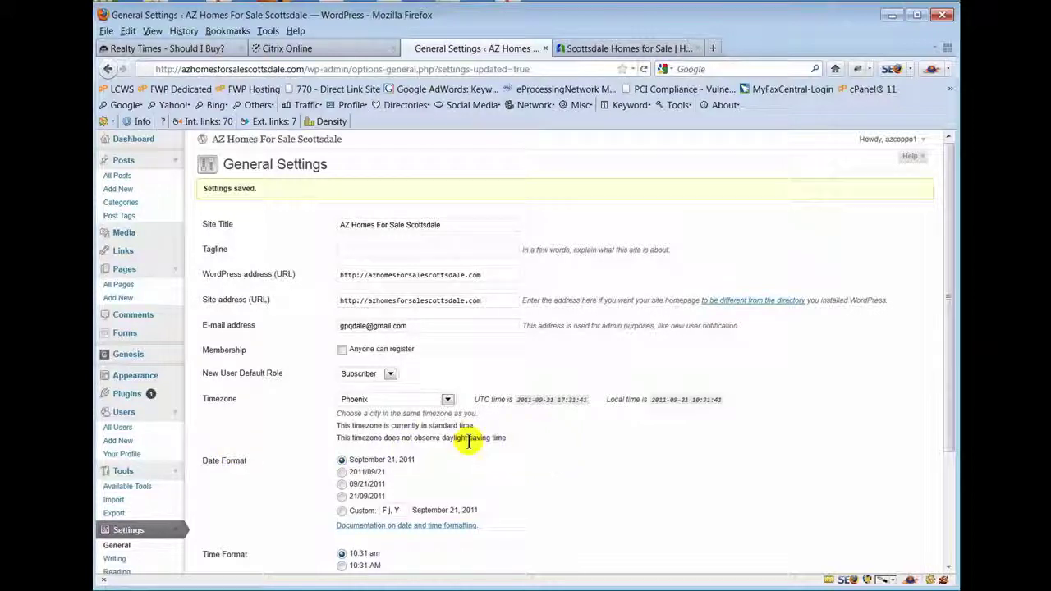
Open Writing Settings and review the default post category and XML-RPC publishing options.
scroll(674, 454, "down", 3)
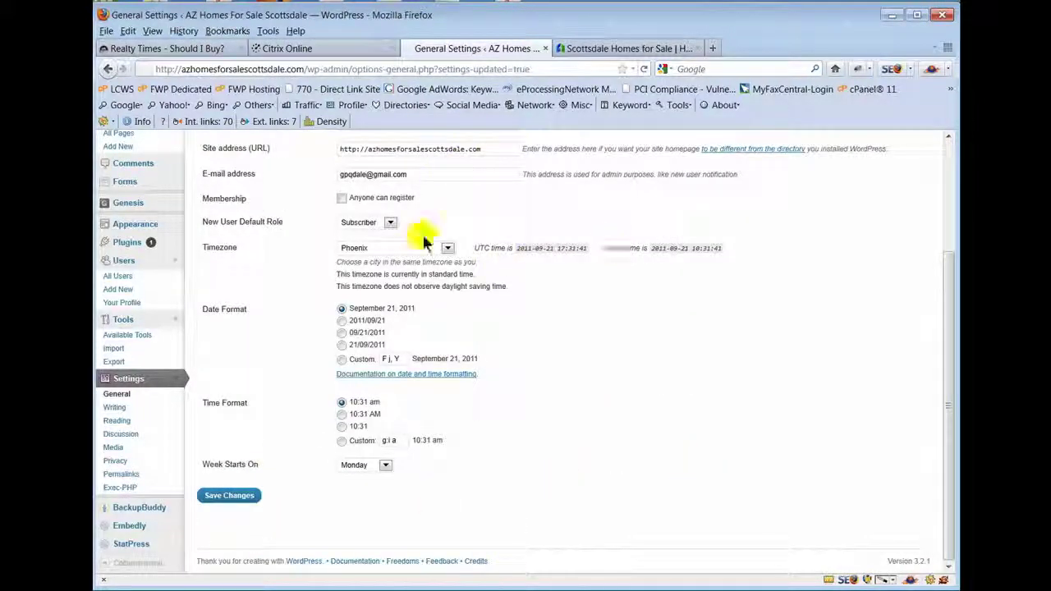
left_click(115, 407)
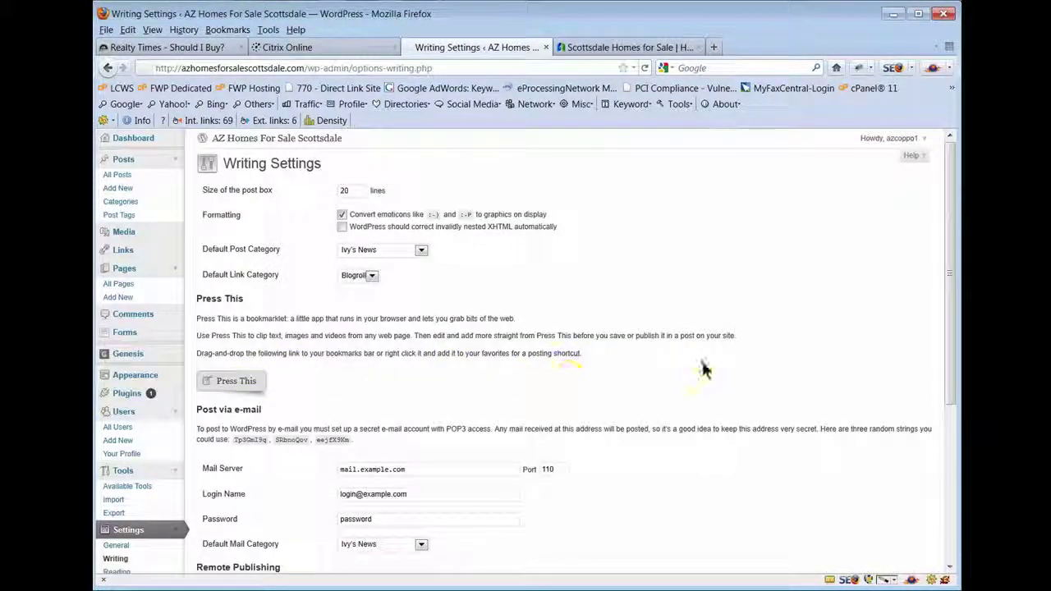
scroll(704, 369, "down", 5)
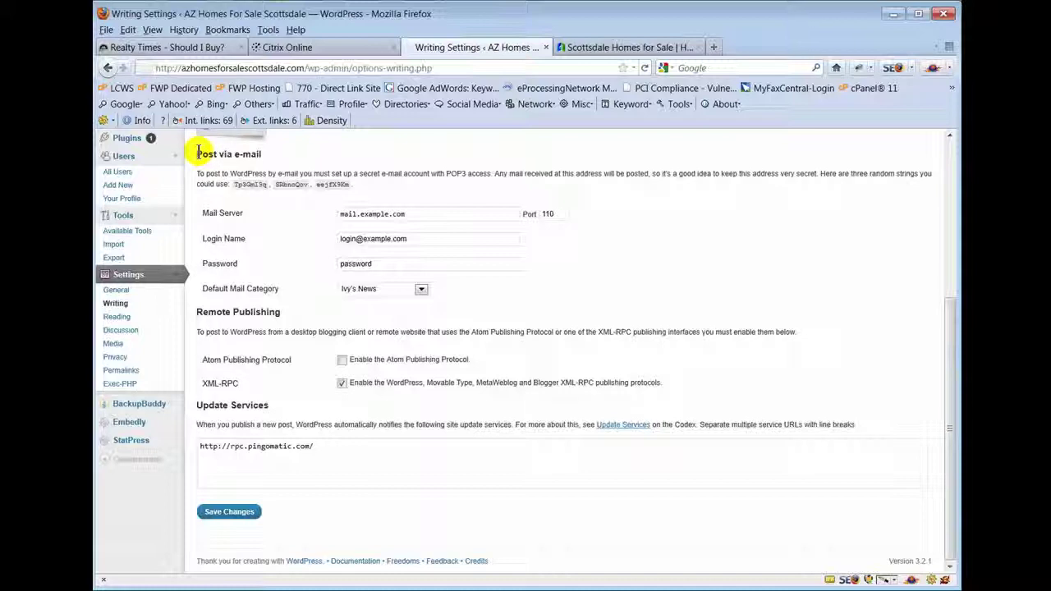
scroll(247, 451, "up", 5)
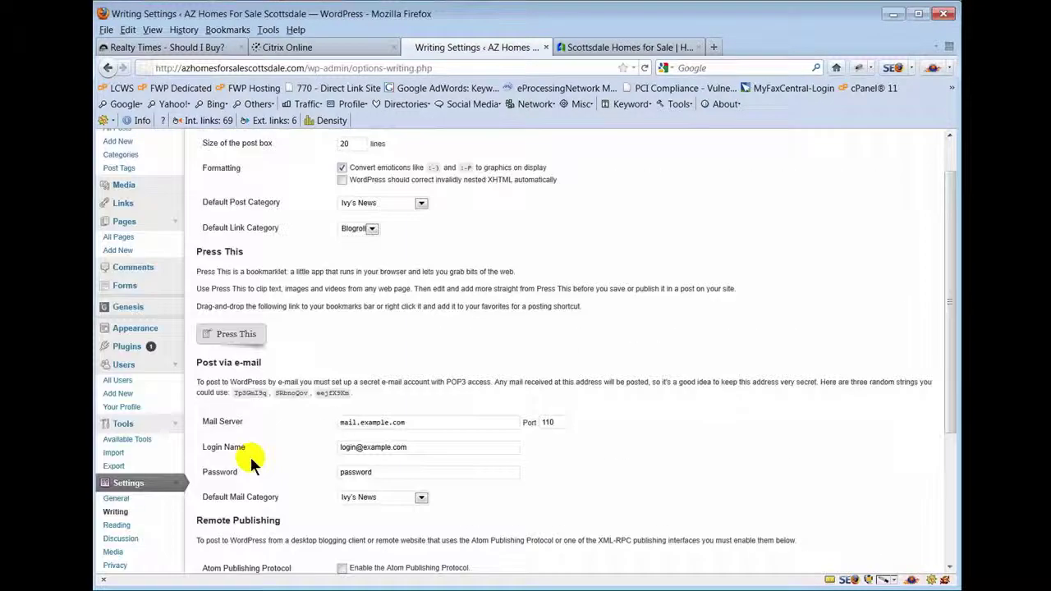
scroll(250, 457, "down", 3)
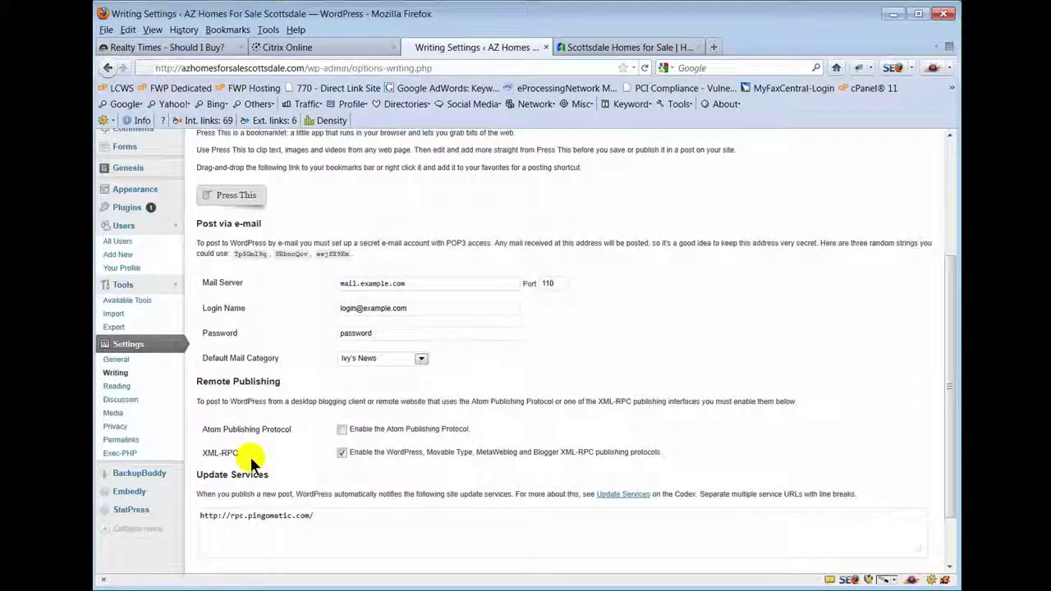
View Reading Settings, then open Media Settings to see image sizes and uploads folder.
left_click(117, 386)
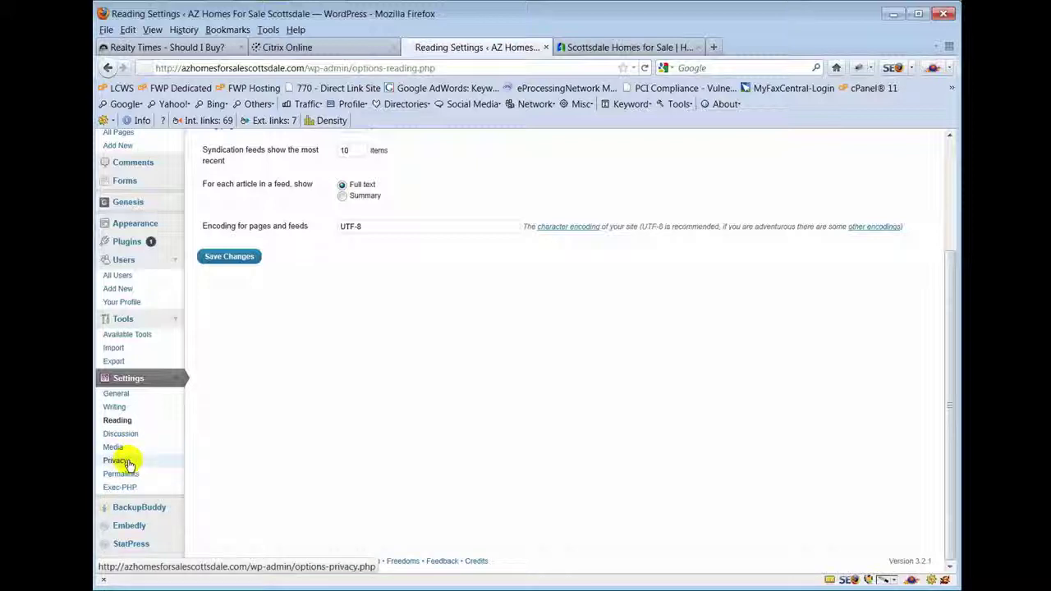
left_click(121, 447)
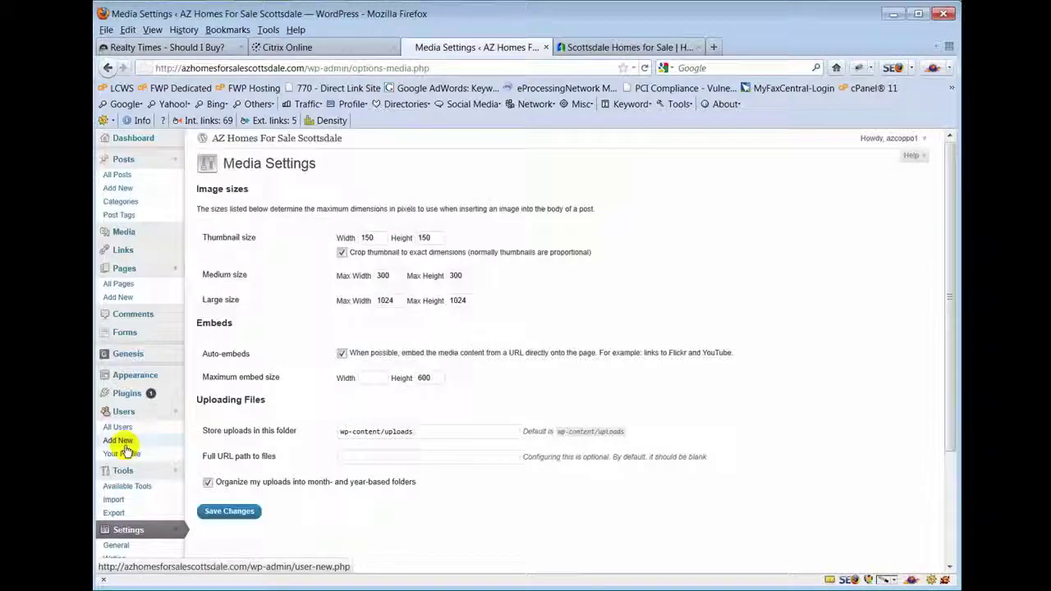